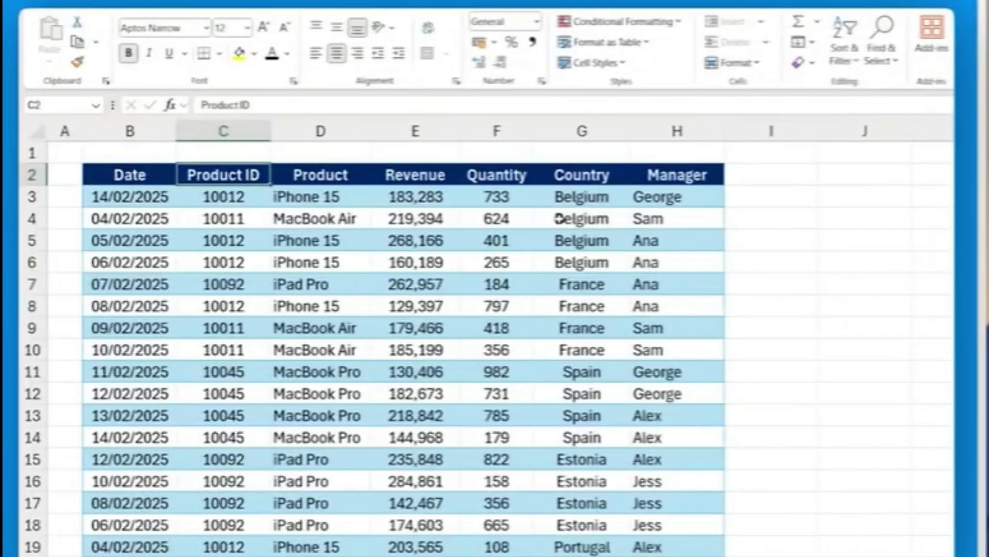
Turn on table filtering and bring up the Revenue column's Number Filters options
left_click(845, 49)
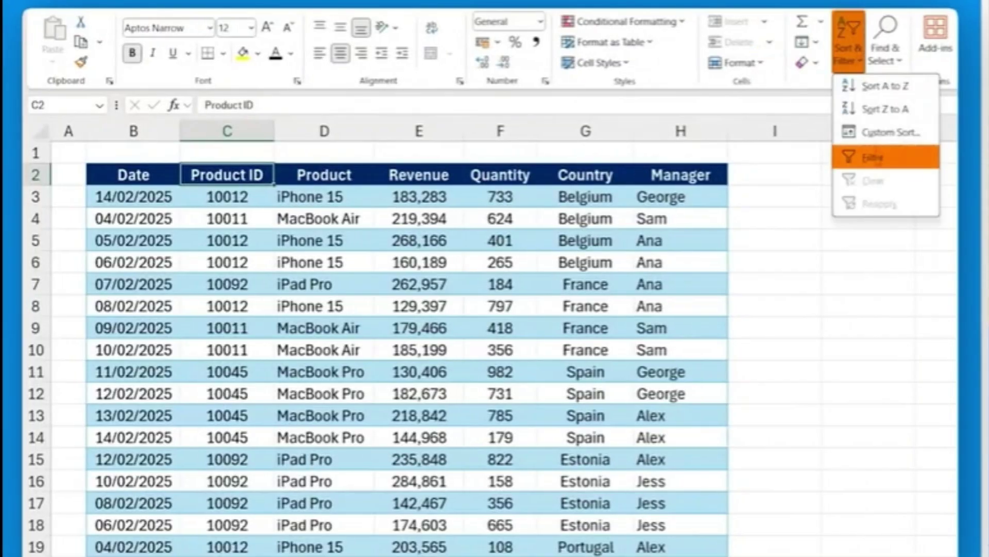
left_click(875, 159)
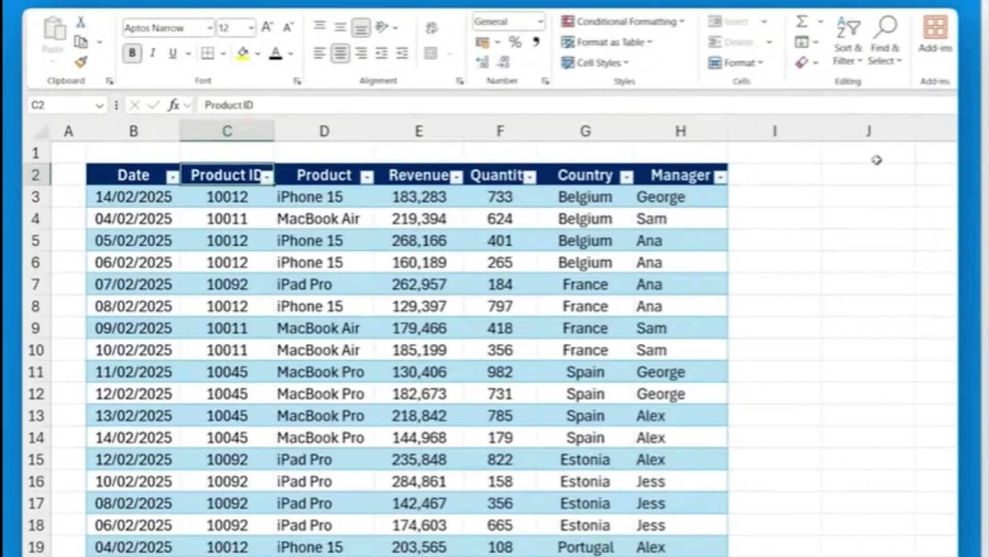
left_click(457, 178)
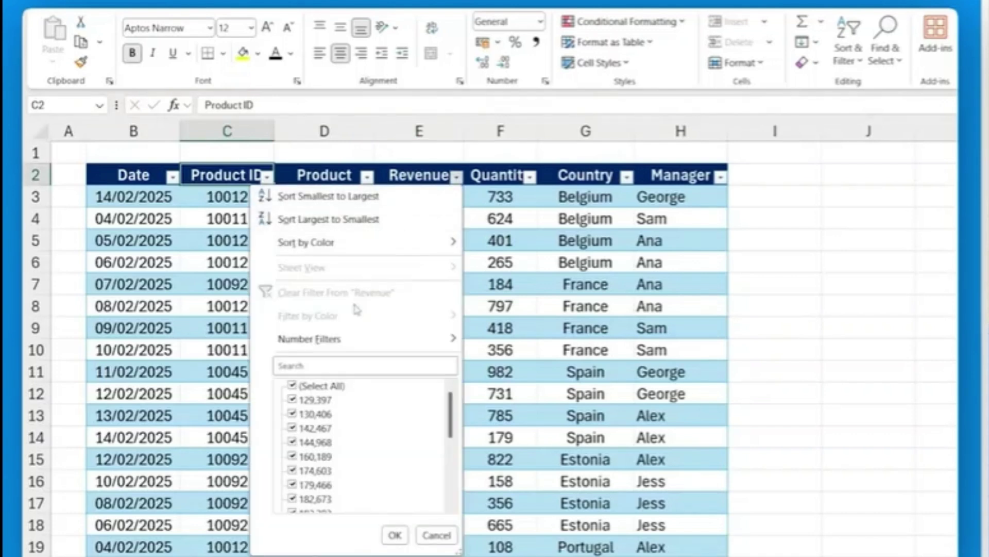
mouse_move(361, 339)
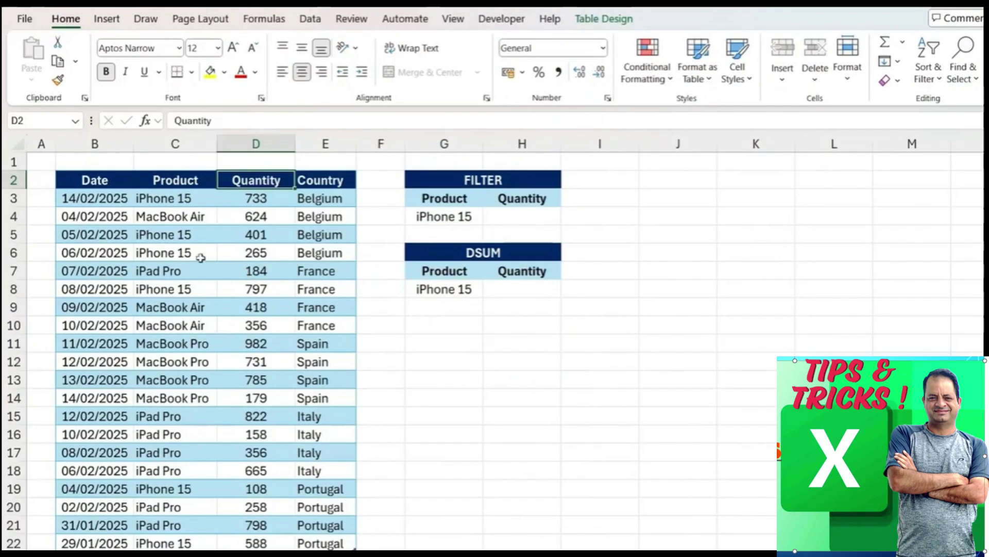
Select the sales records, the iPhone 15 criterion and the first Quantity value, 733
left_click(97, 178)
left_click_drag(95, 198, 230, 277)
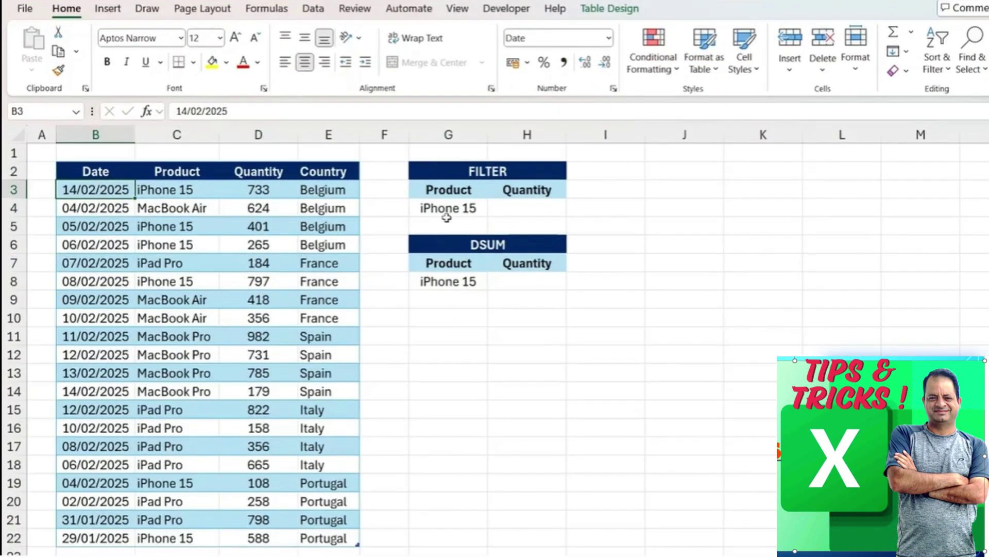
left_click(446, 216)
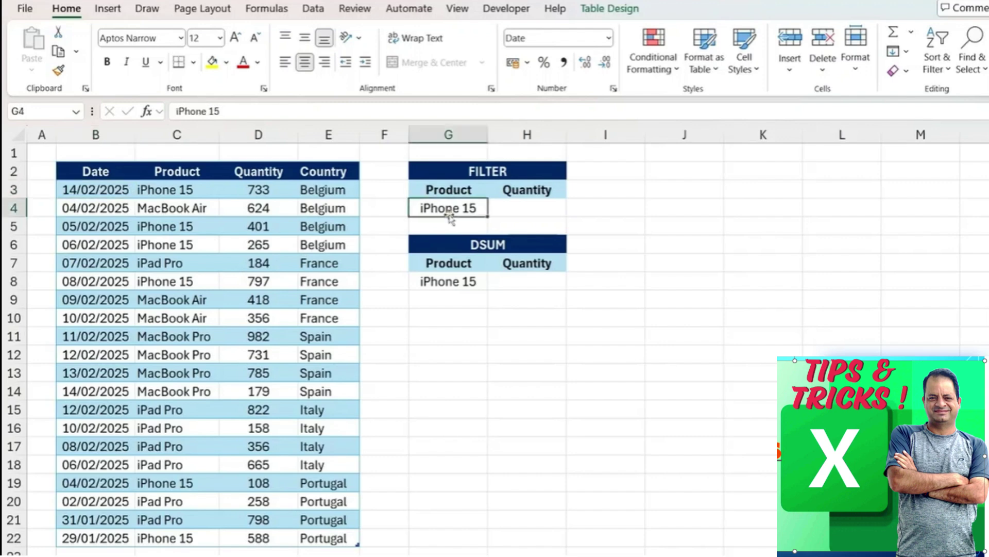
left_click(260, 190)
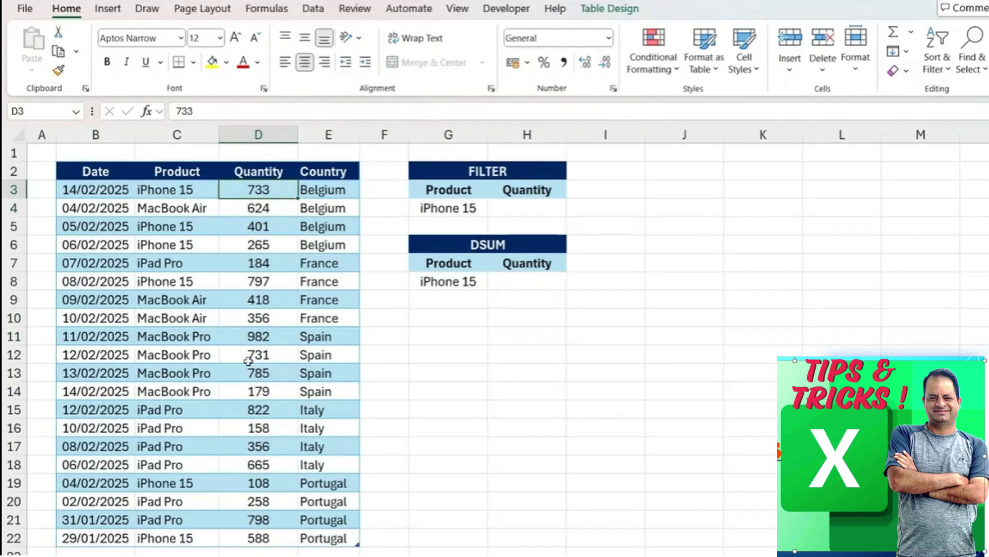
key("Up")
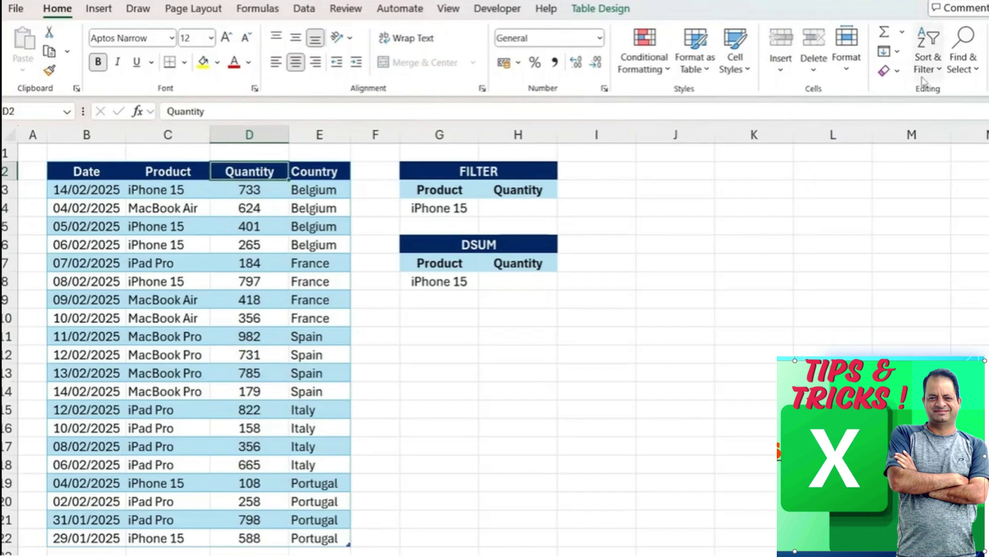
Enable header filters and keep only iPhone 15 checked in the Product filter
left_click(933, 65)
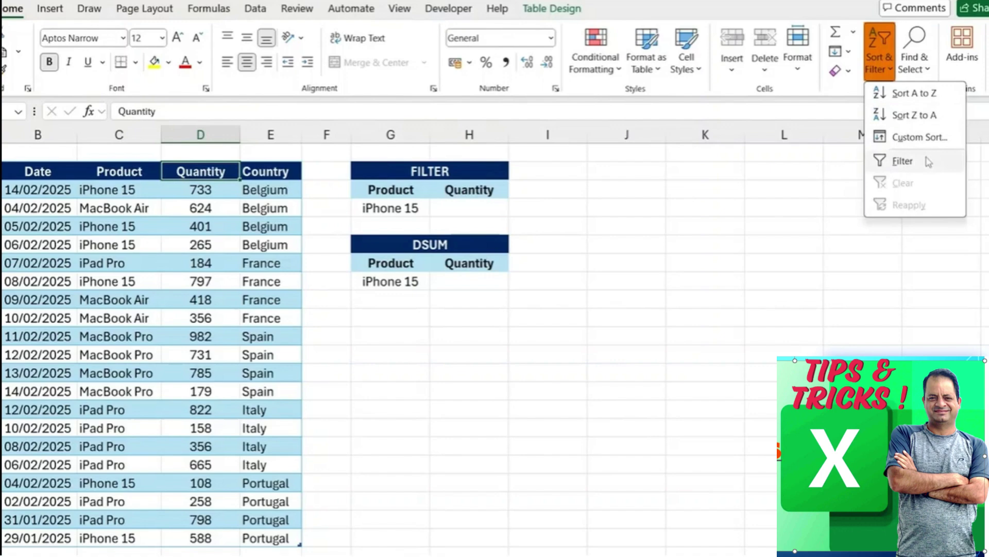
left_click(903, 161)
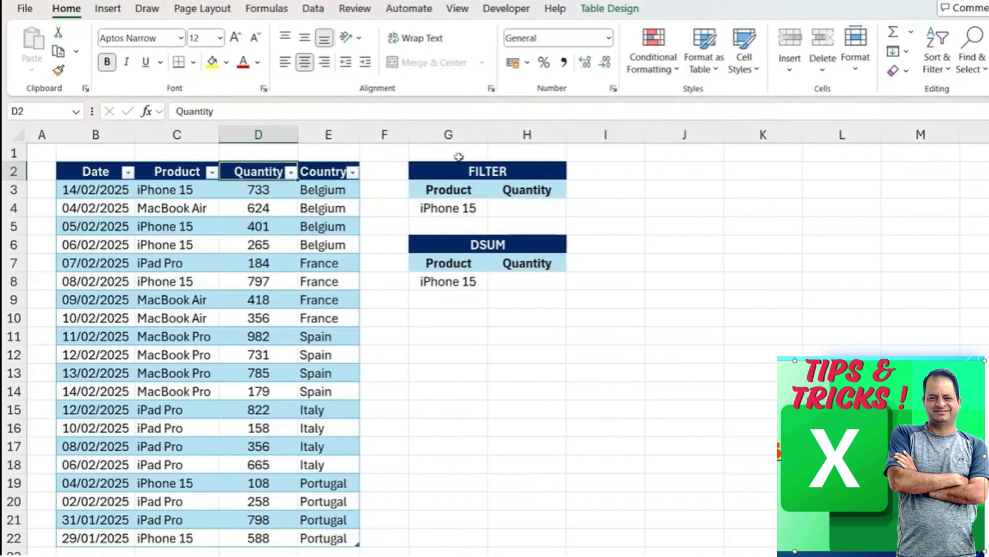
left_click(170, 173)
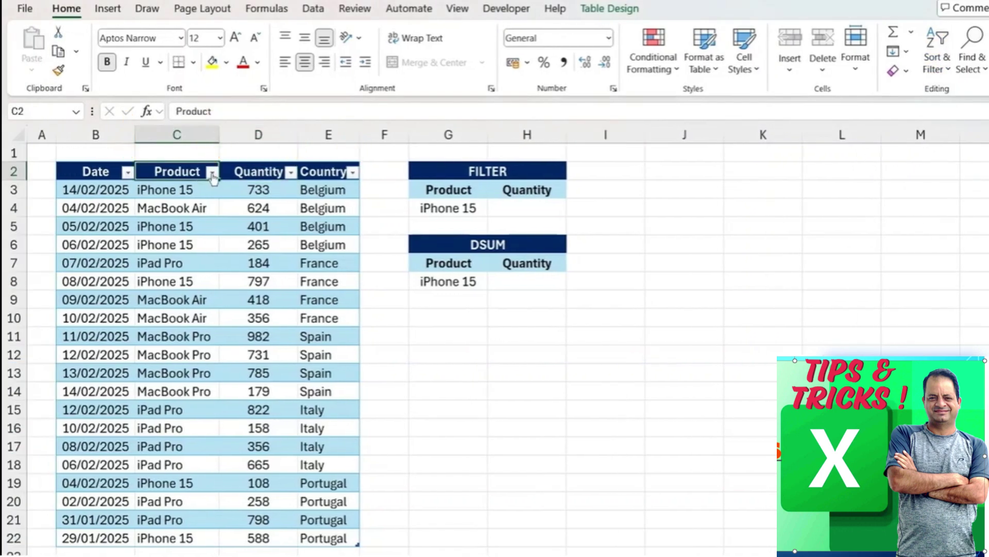
left_click(212, 174)
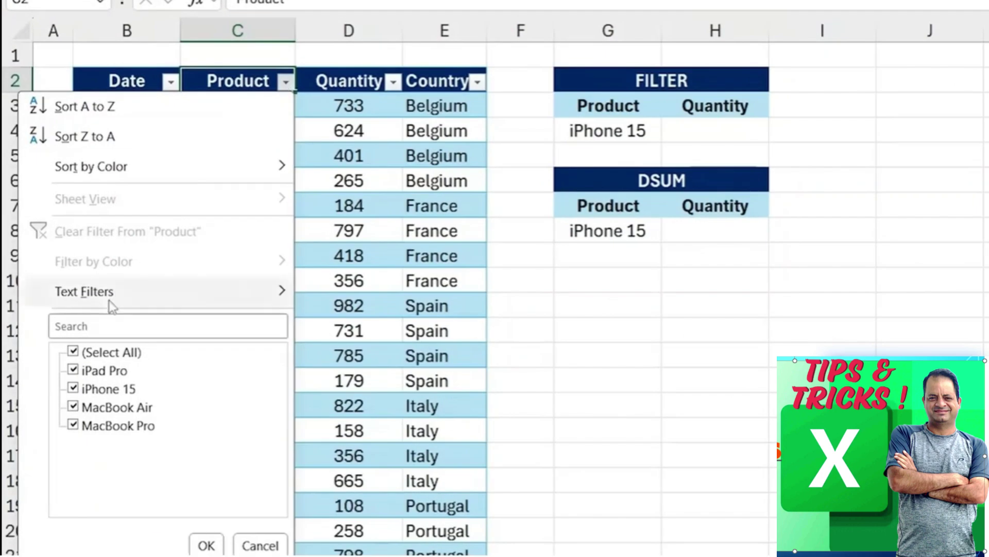
left_click(115, 354)
left_click(106, 389)
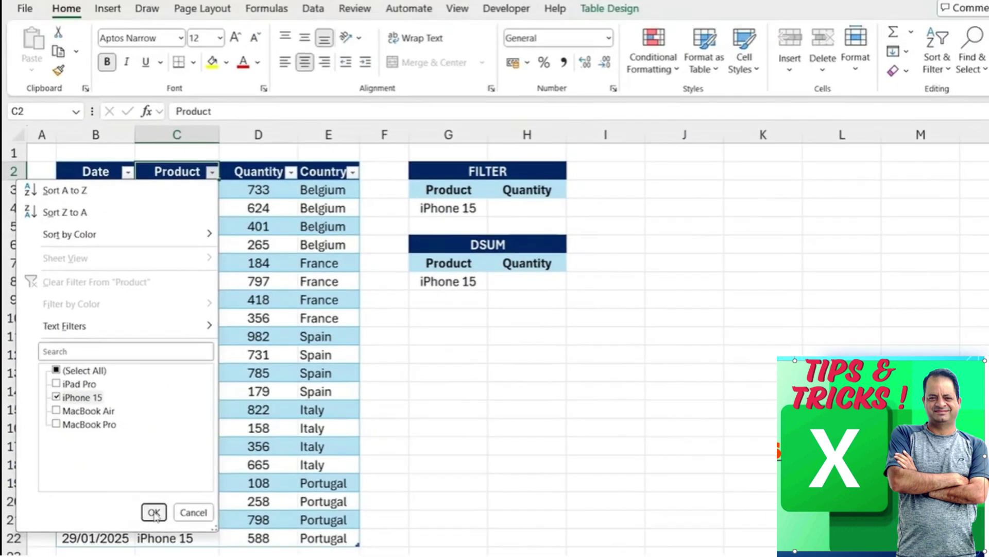
left_click(155, 513)
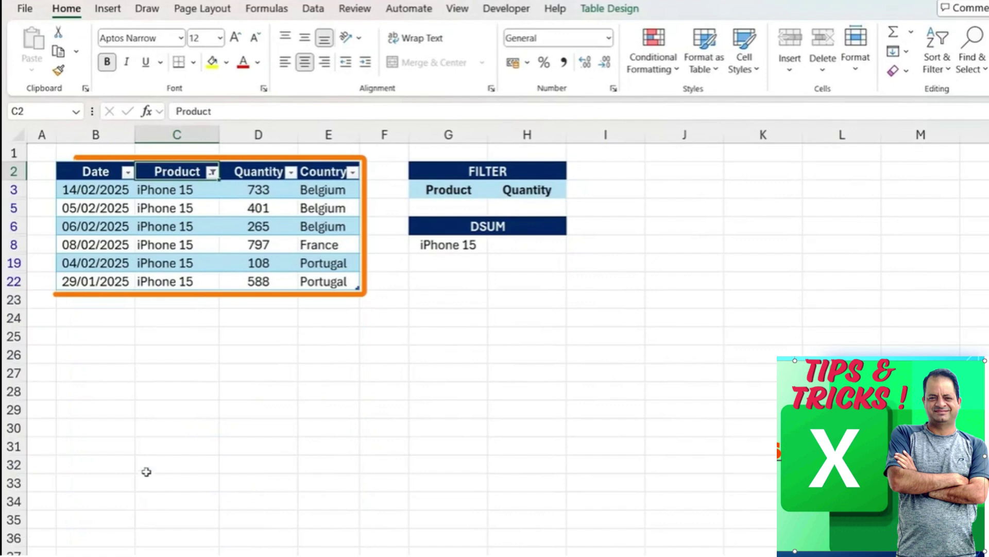
left_click_drag(246, 189, 258, 282)
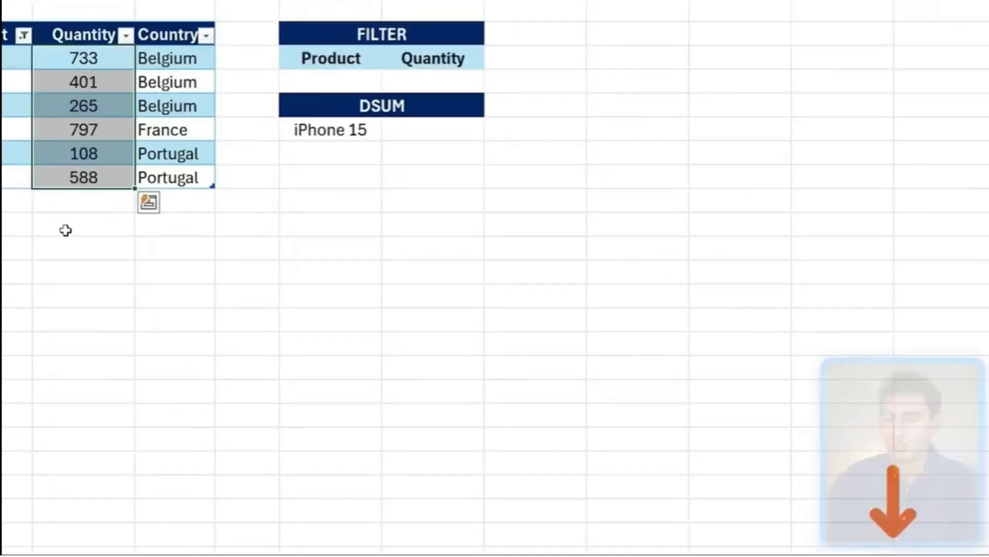
left_click(245, 319)
type("=sum")
key("Tab")
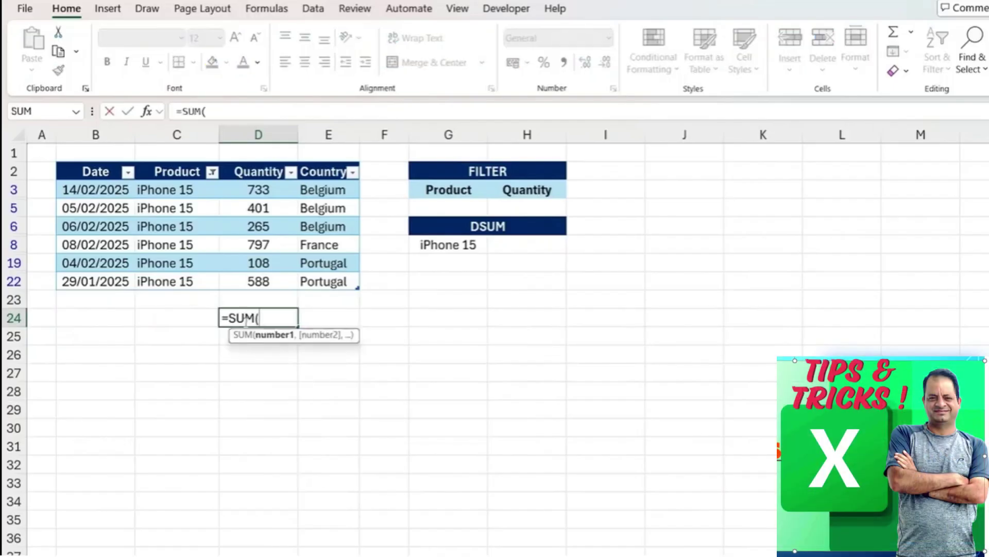
key("Up")
key("Up")
key("shift+Up")
key("shift+Up")
key("shift+Up")
key("shift+Up")
key("shift+Up")
key("Return")
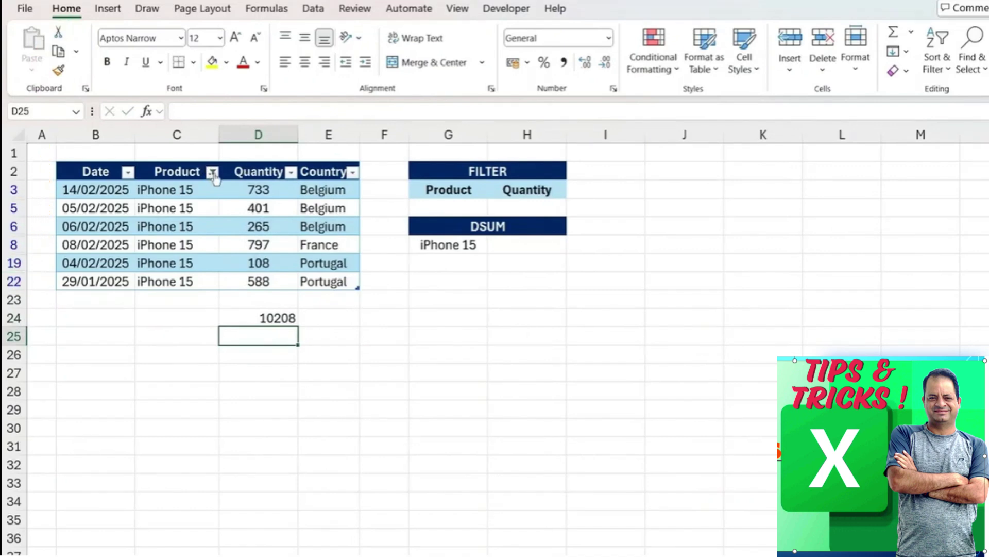
left_click_drag(196, 190, 198, 281)
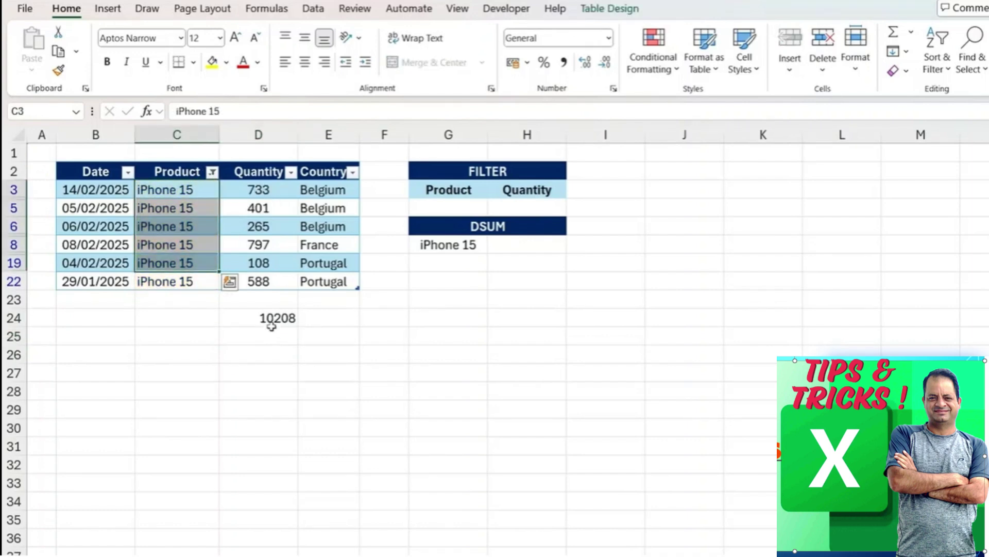
left_click(249, 313)
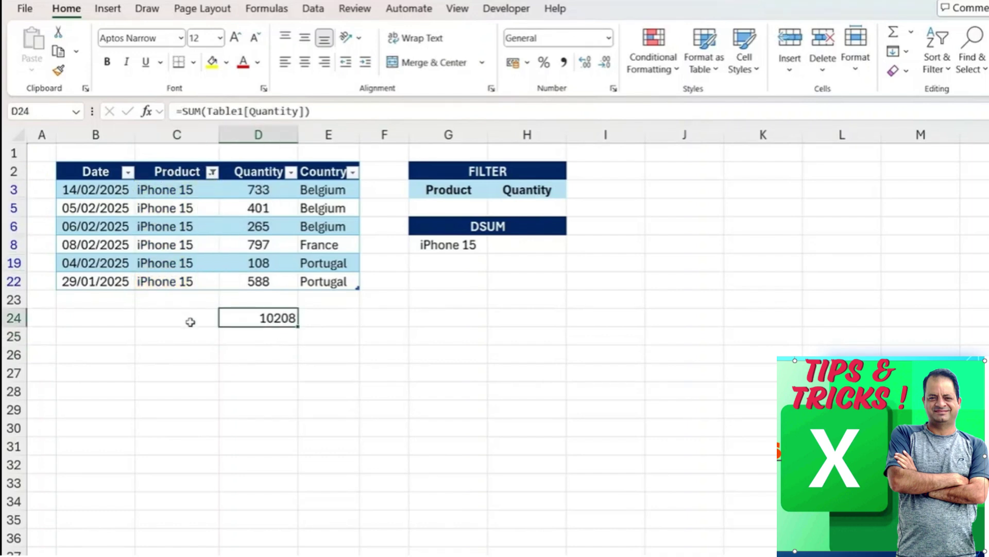
key("Delete")
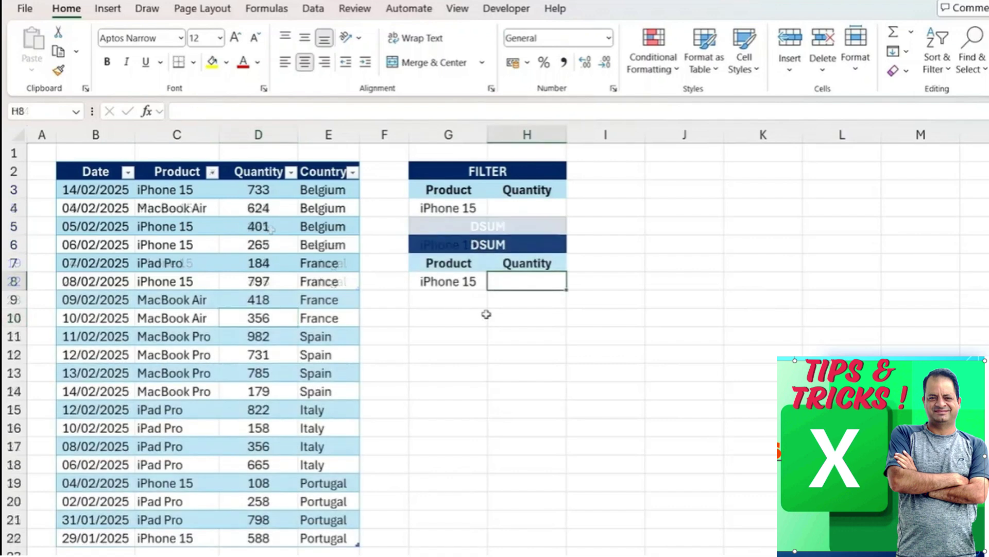
Enter a DSUM in H8 over the whole sales table, summing Quantity with G7:G8 as criteria
type("=")
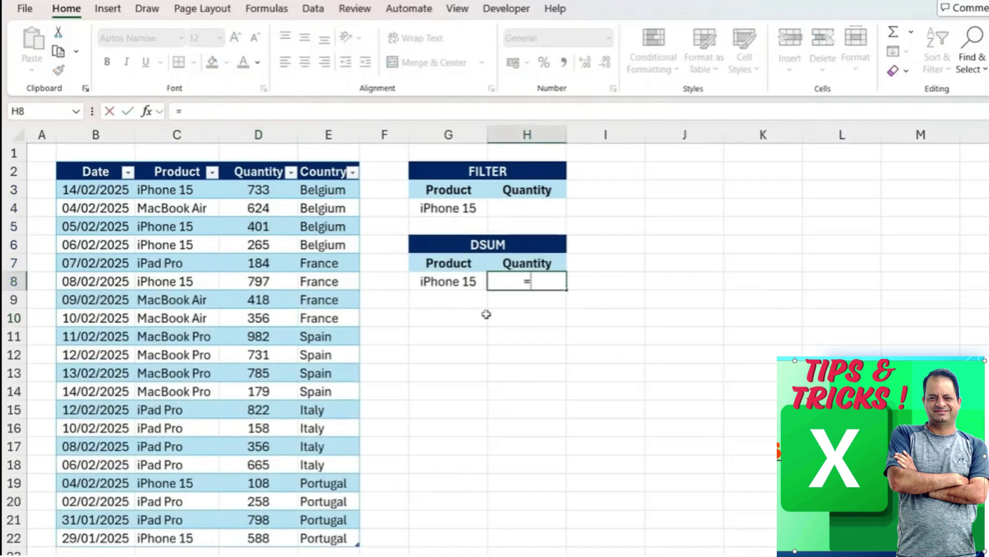
type("dsu")
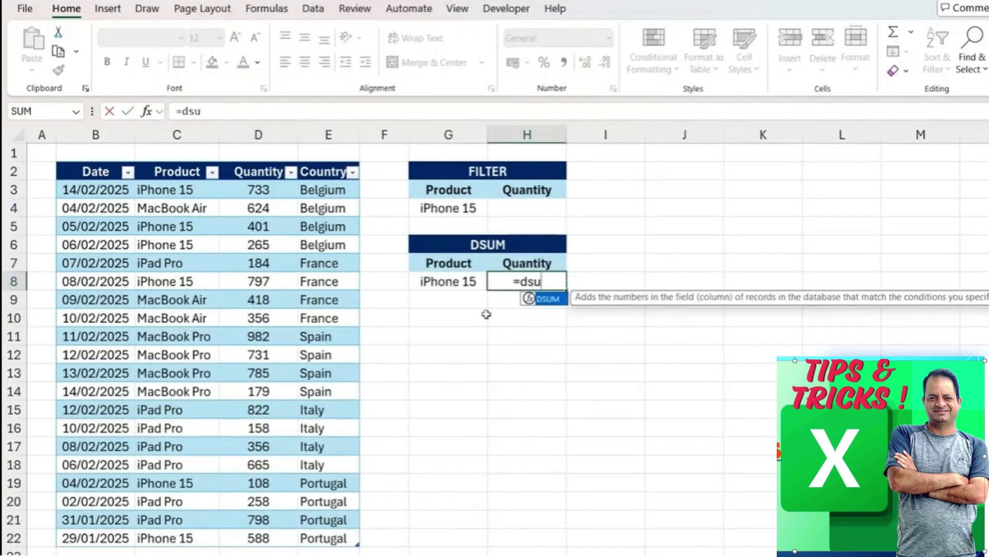
key("Tab")
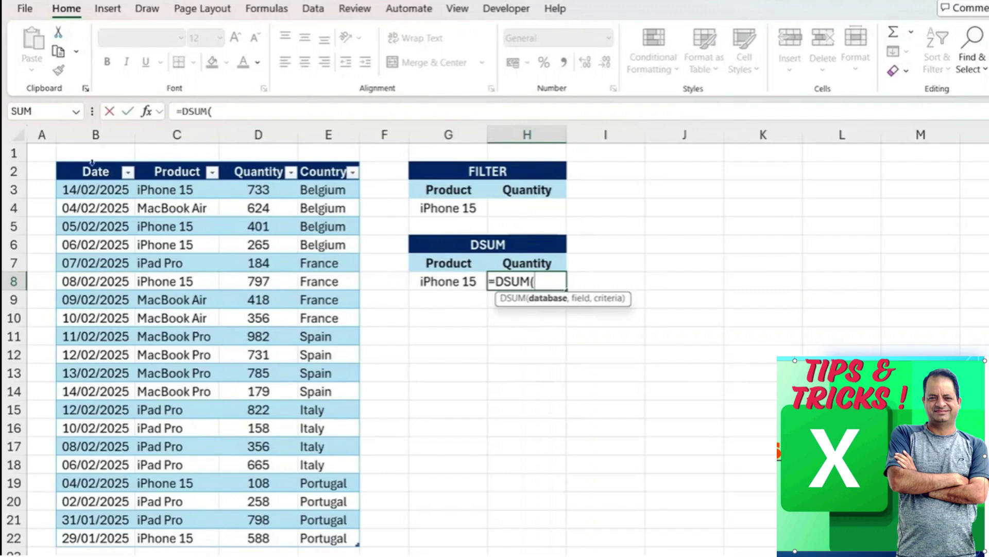
left_click_drag(86, 171, 335, 543)
type(",")
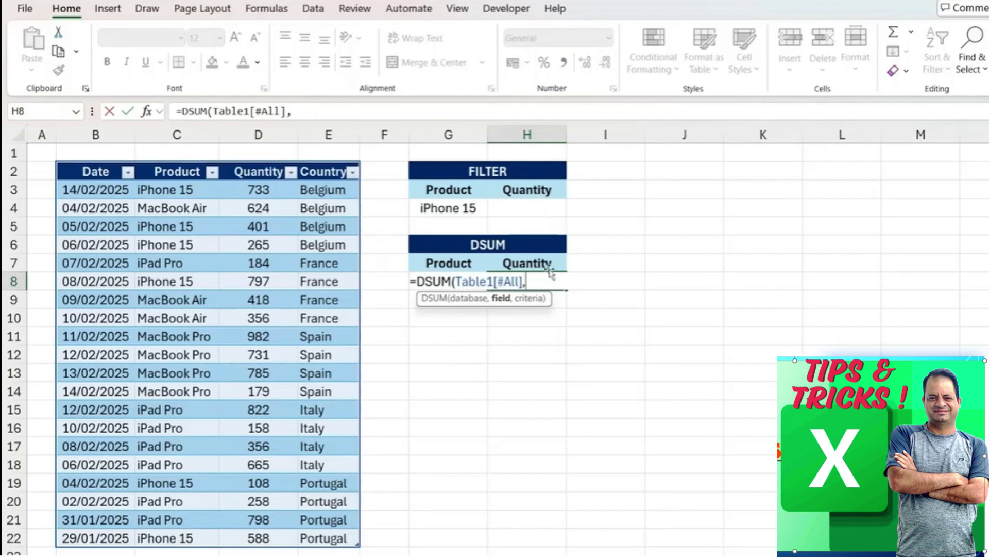
left_click(274, 177)
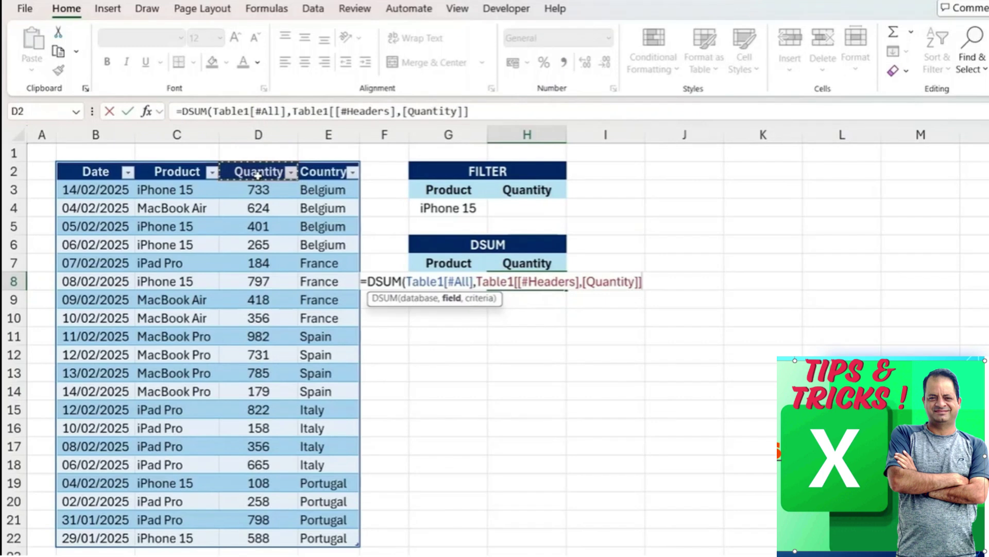
type(",")
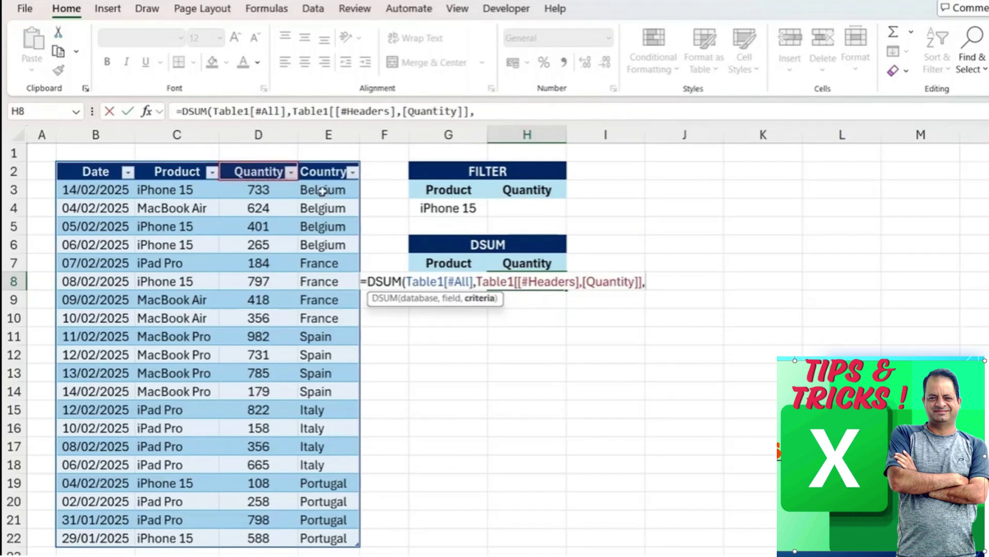
left_click_drag(451, 264, 452, 289)
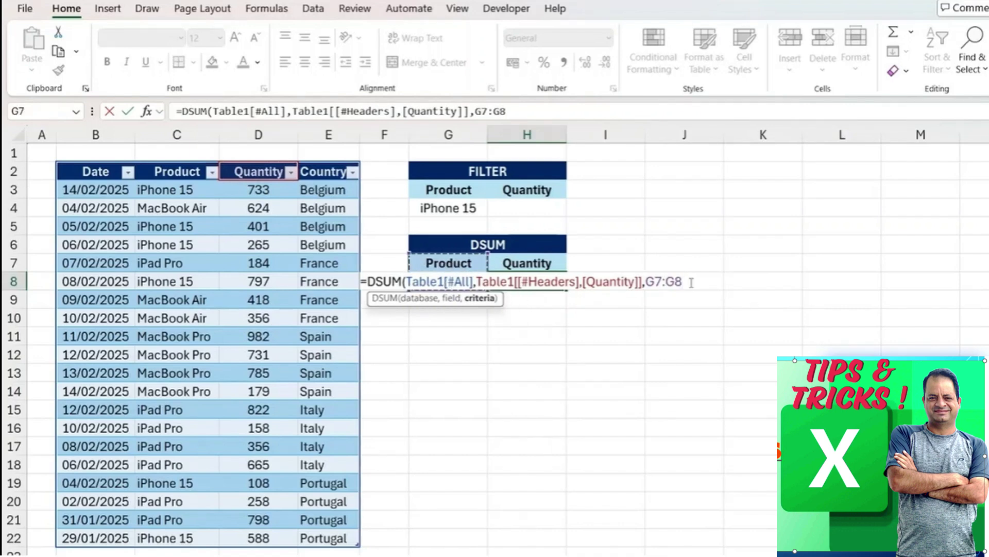
key("Return")
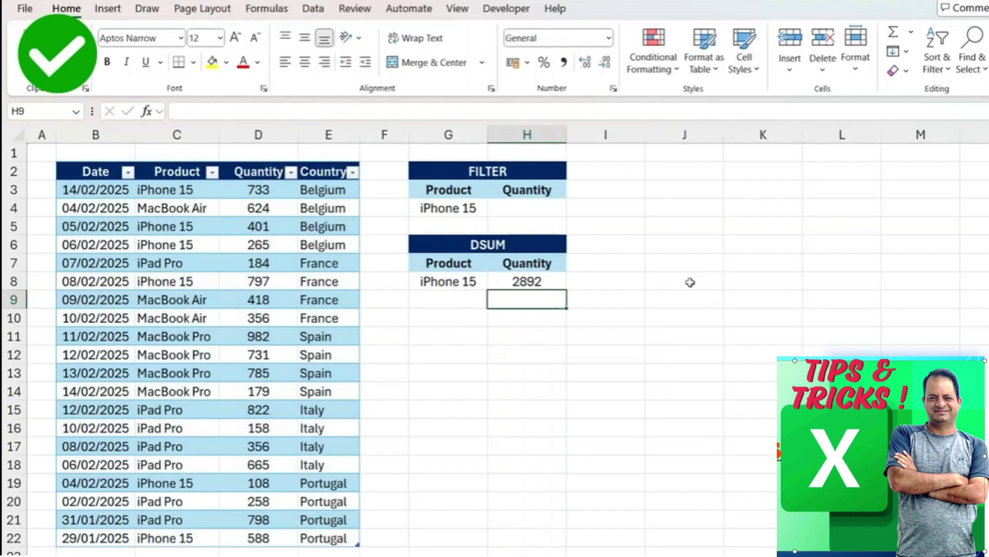
key("Up")
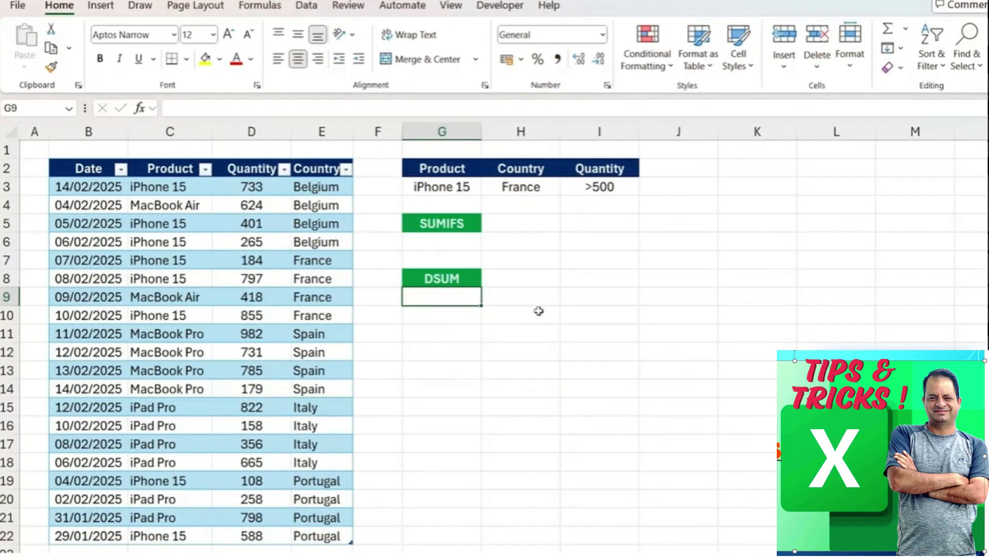
Select the Product, Country and Quantity criteria headers and values in G2:I3
left_click(437, 188)
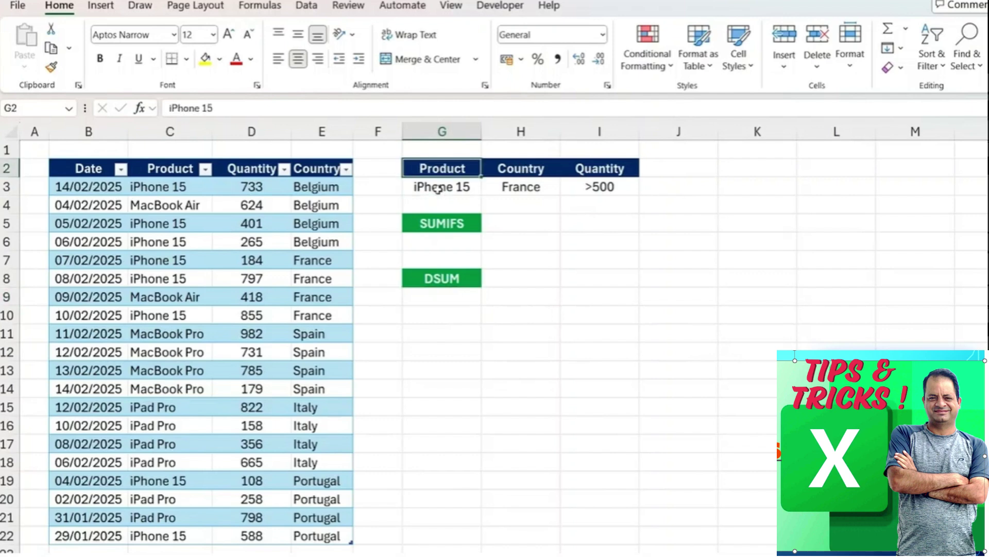
left_click_drag(437, 169, 437, 188)
key("Right")
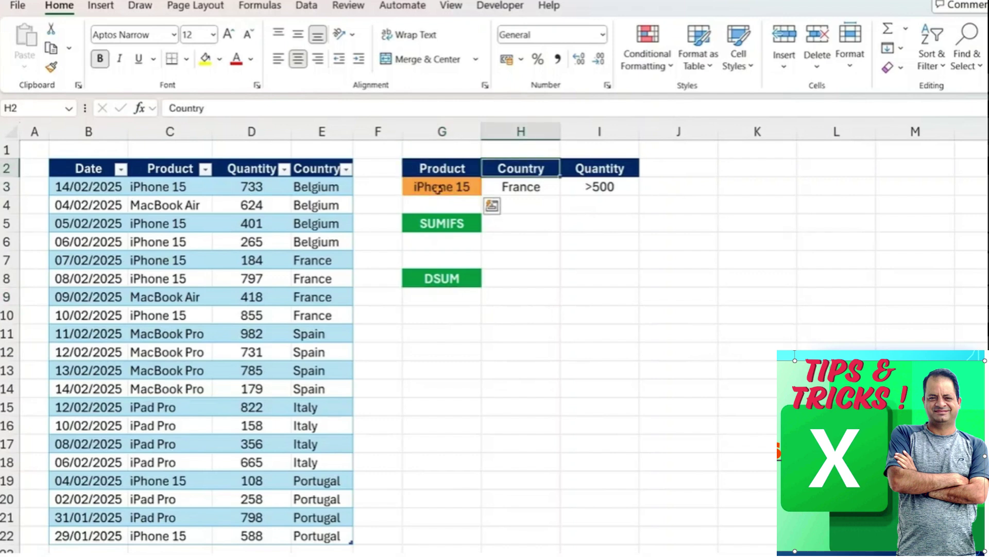
key("shift+Down")
key("ctrl+v")
key("Right")
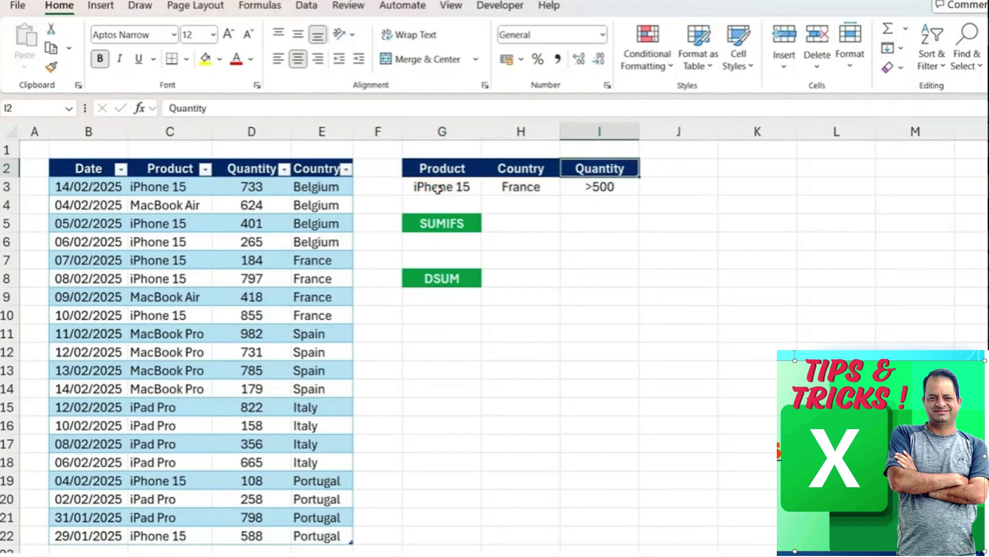
key("shift+Down")
key("ctrl+v")
key("Down")
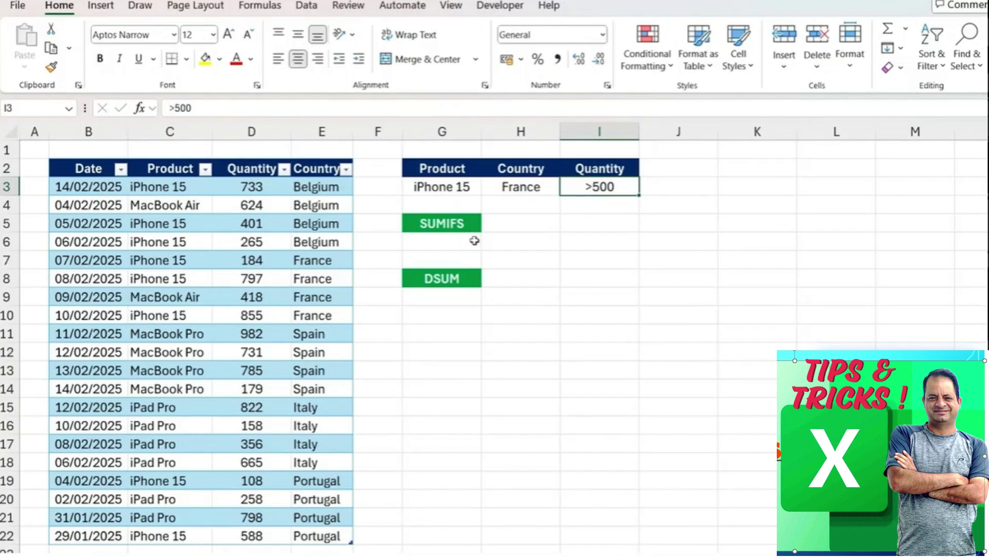
Start a SUMIFS formula in G6
left_click(474, 243)
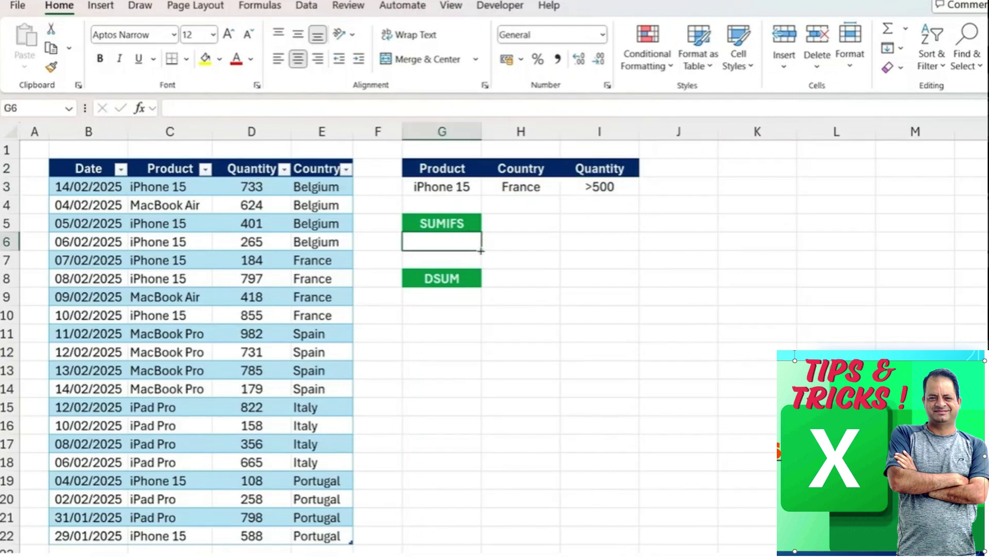
type("=sumifs")
key("Tab")
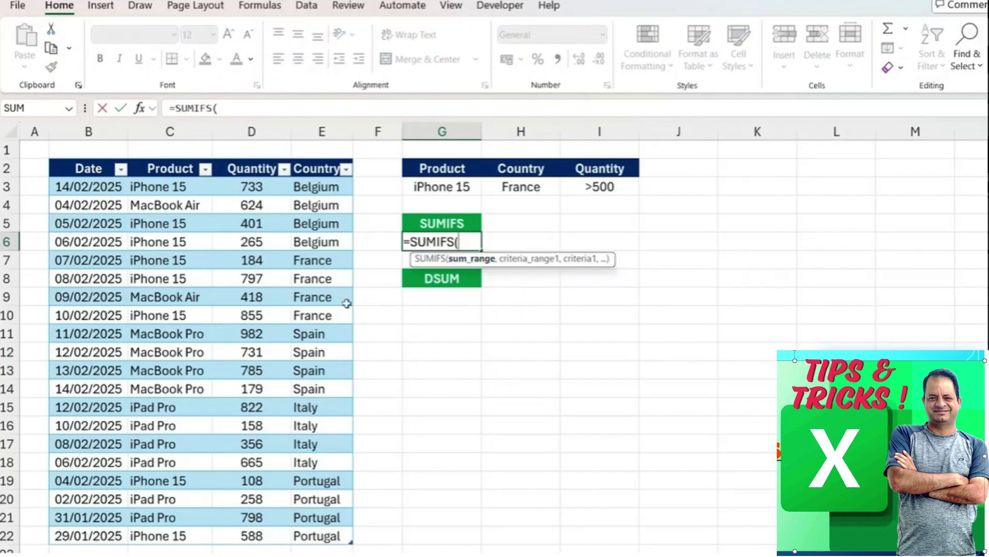
Set the SUMIFS sum range to the Quantity column, with Product matching G3's iPhone 15
left_click(247, 186)
key("ctrl+shift+Down")
type(",")
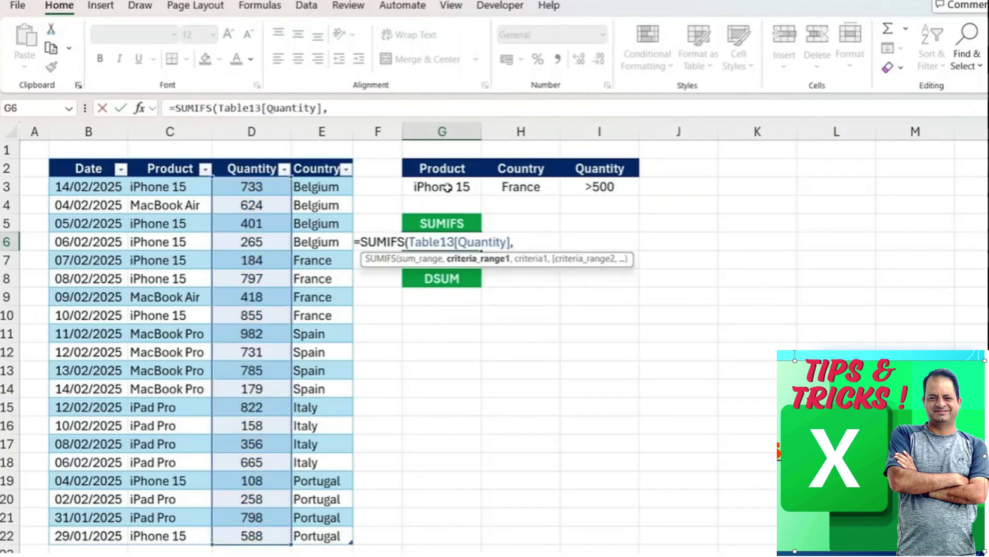
left_click(140, 188)
key("ctrl+shift+Down")
type(",")
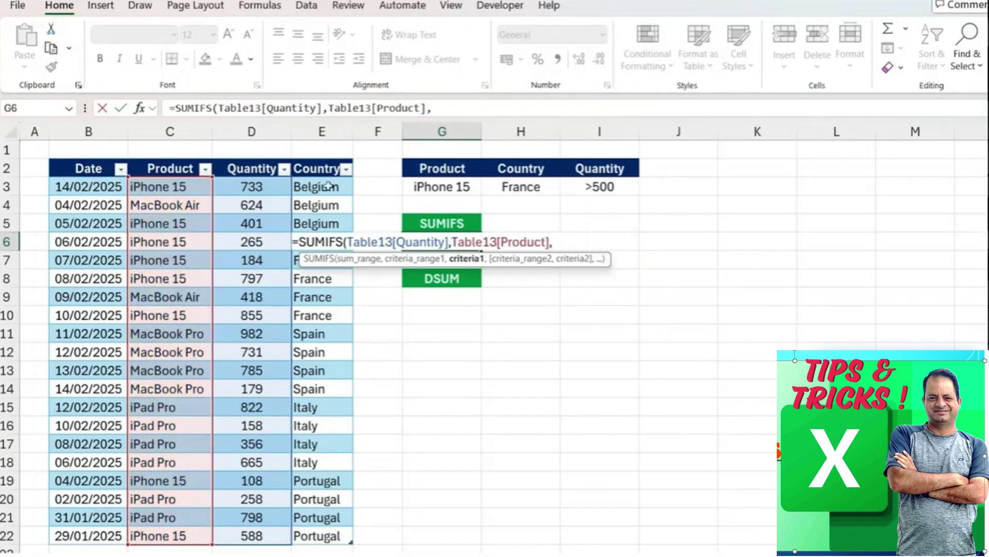
left_click(427, 188)
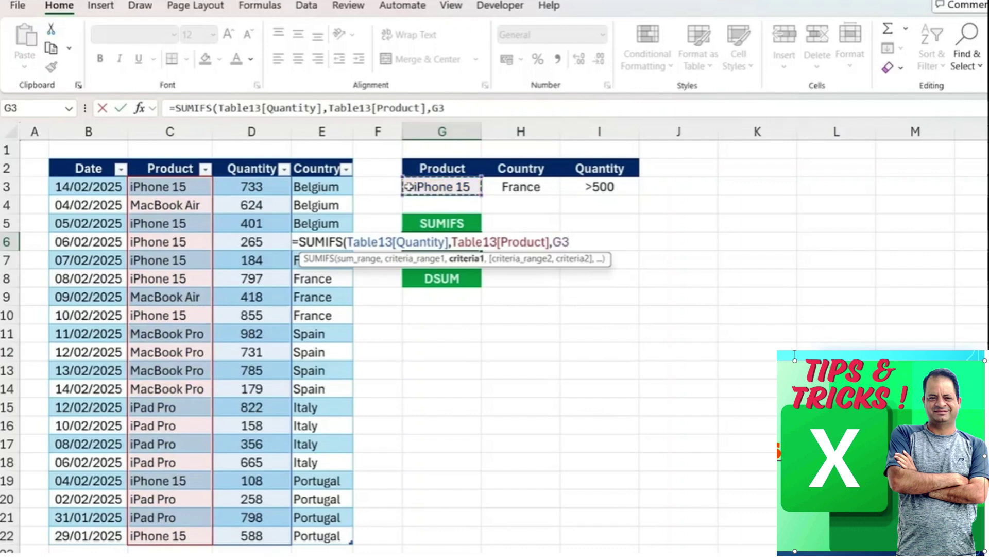
type(",")
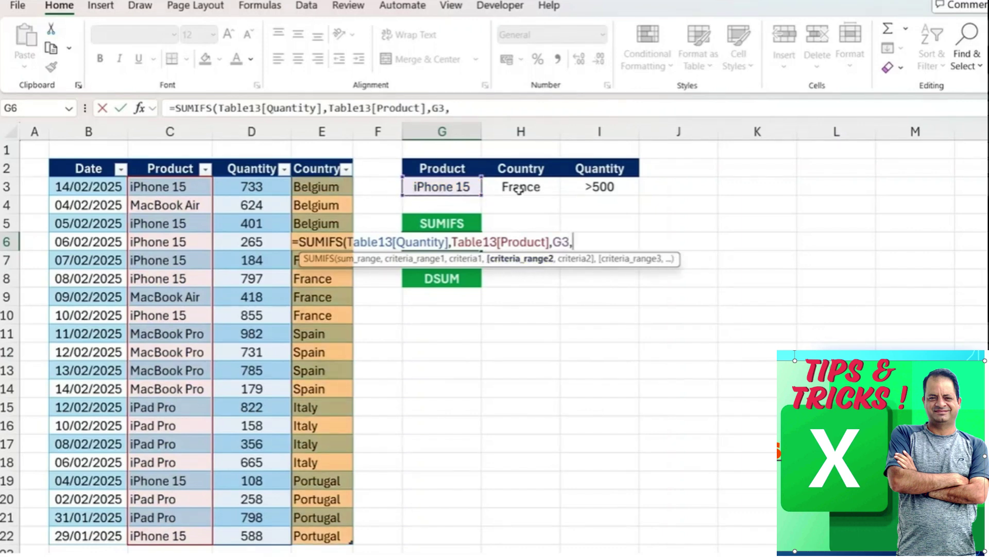
Add Country matching H3's France and Quantity matching I3's >500, then commit to get 1652
left_click(334, 187)
key("ctrl+shift+Down")
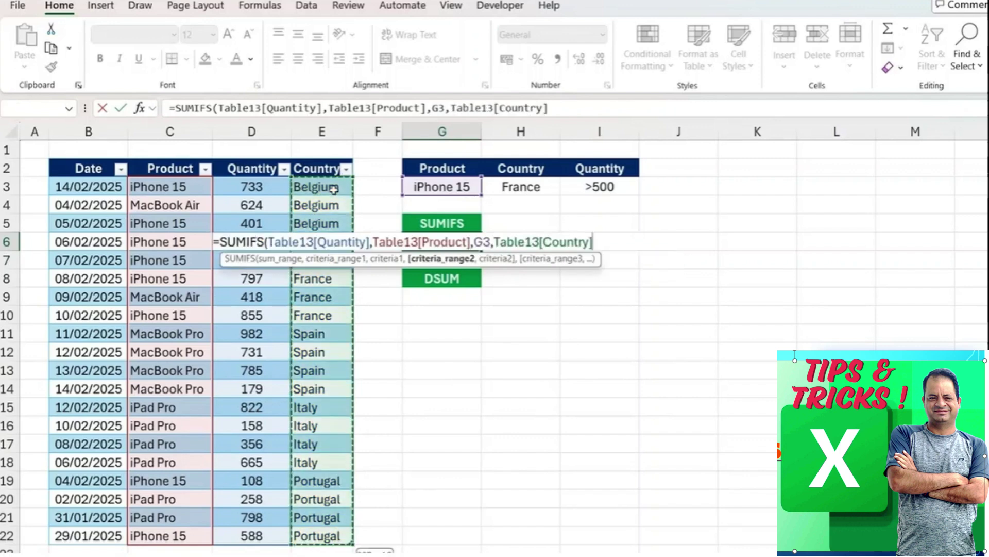
type(",")
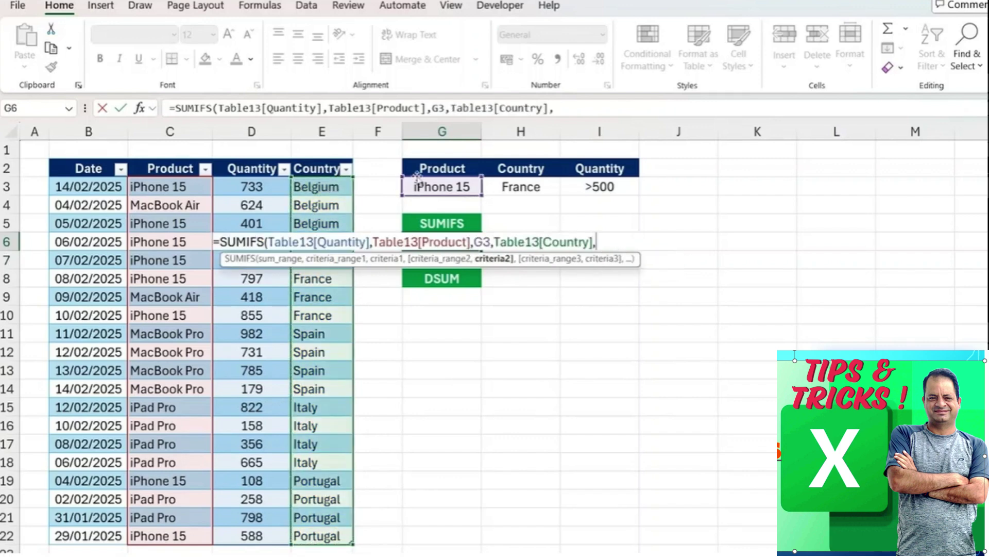
left_click(543, 190)
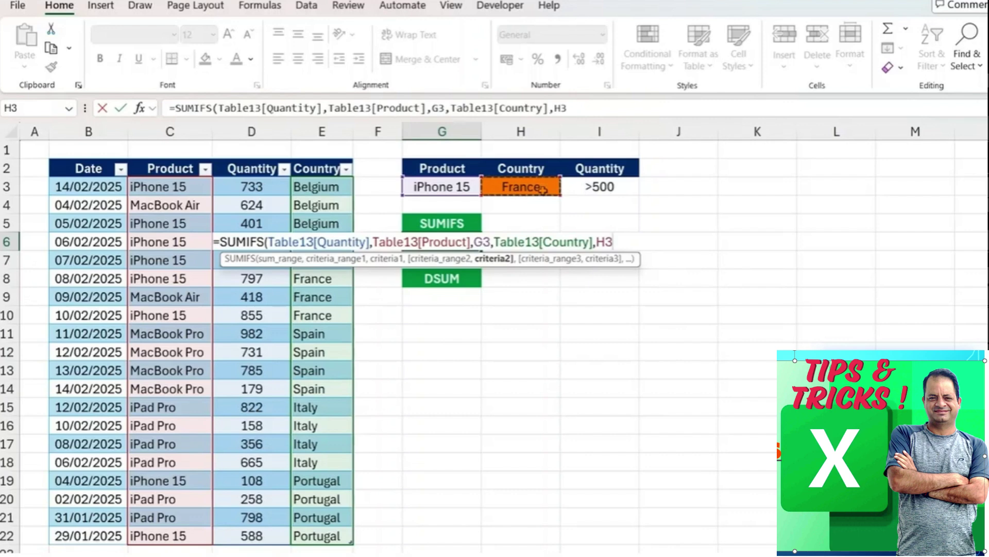
type(",")
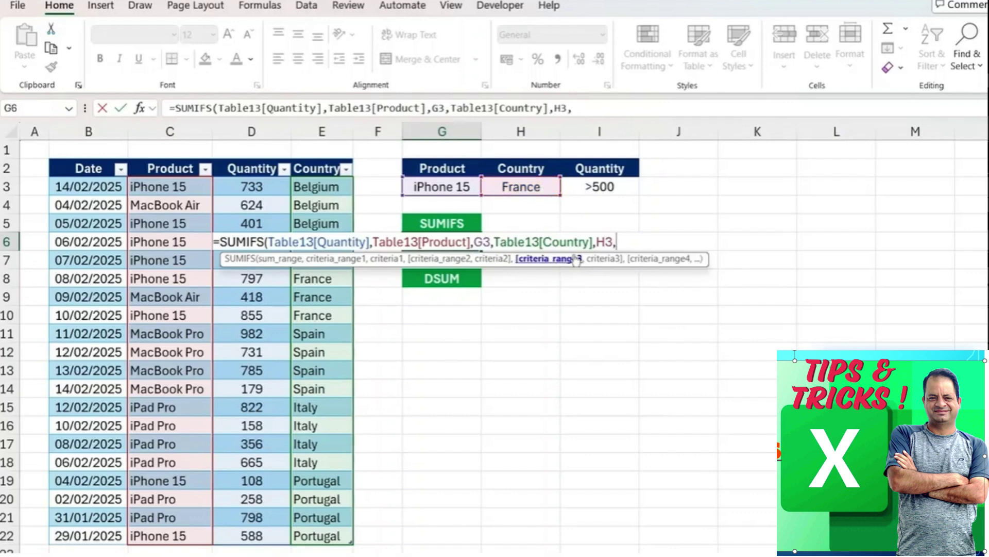
left_click(231, 189)
key("ctrl+shift+Down")
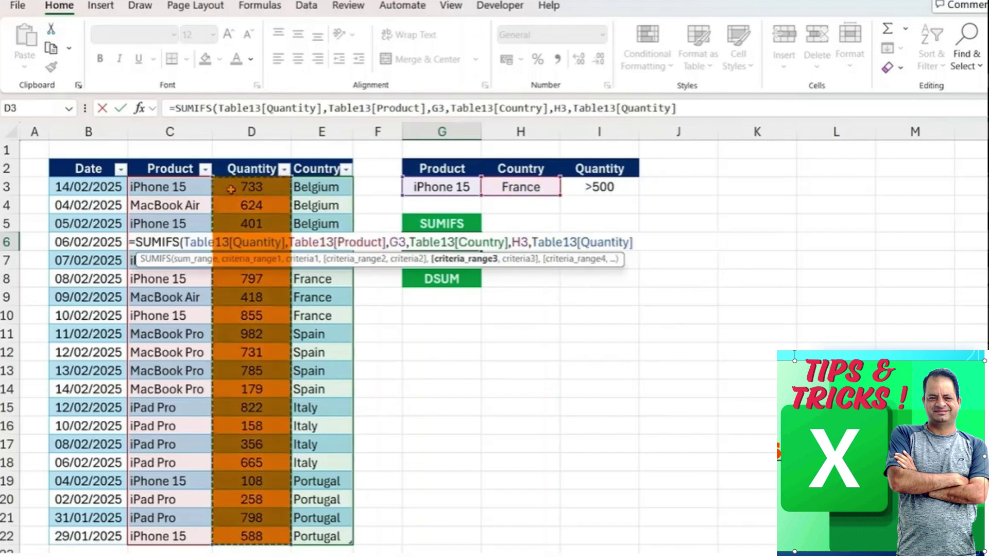
type(",")
left_click(601, 187)
type(")")
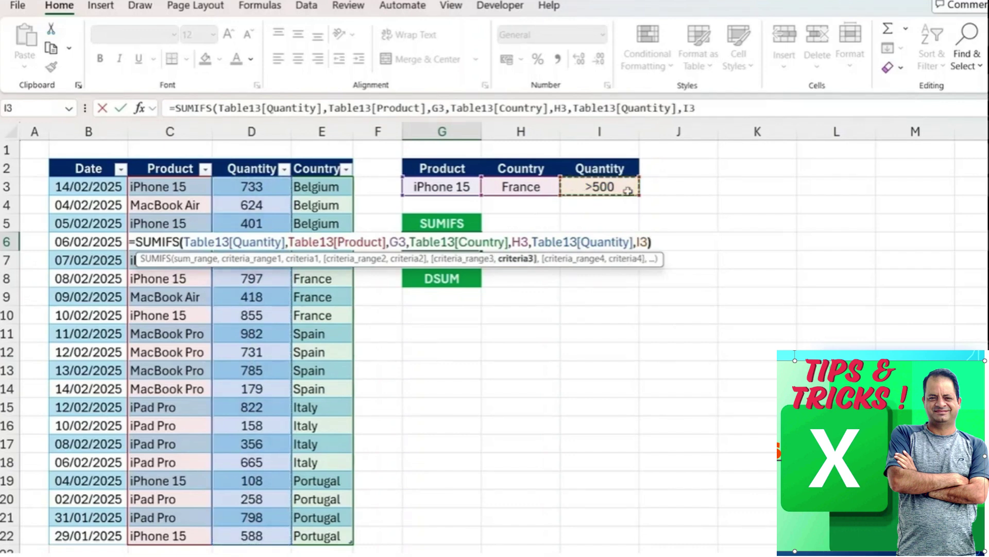
key("Return")
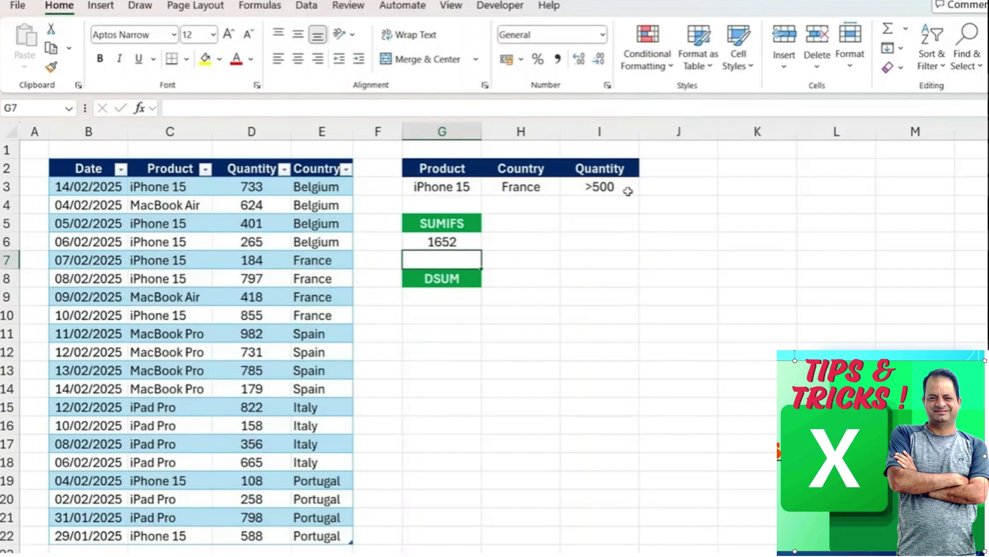
key("Up")
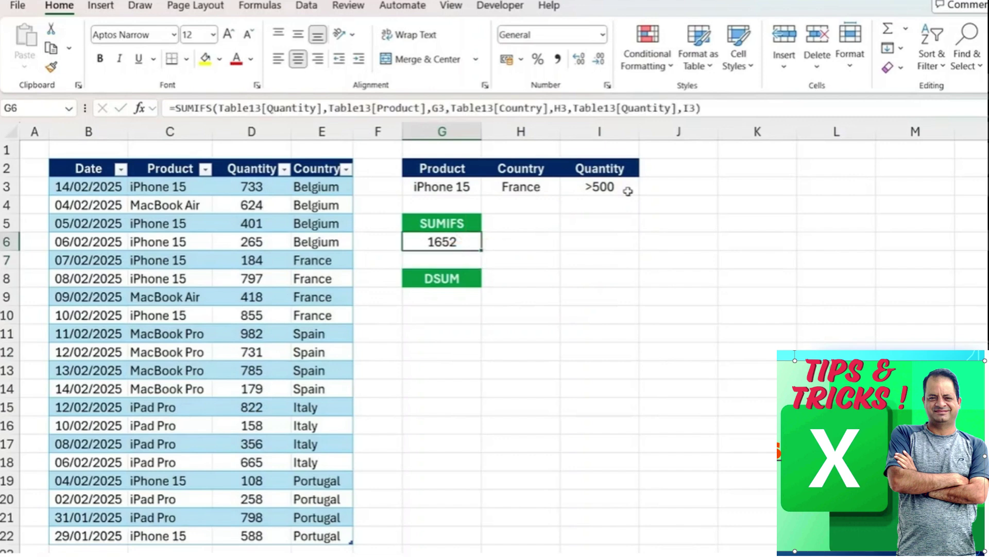
Enter a DSUM in G9 over the whole sales table, summing Quantity with G2:I3 as criteria
left_click(411, 295)
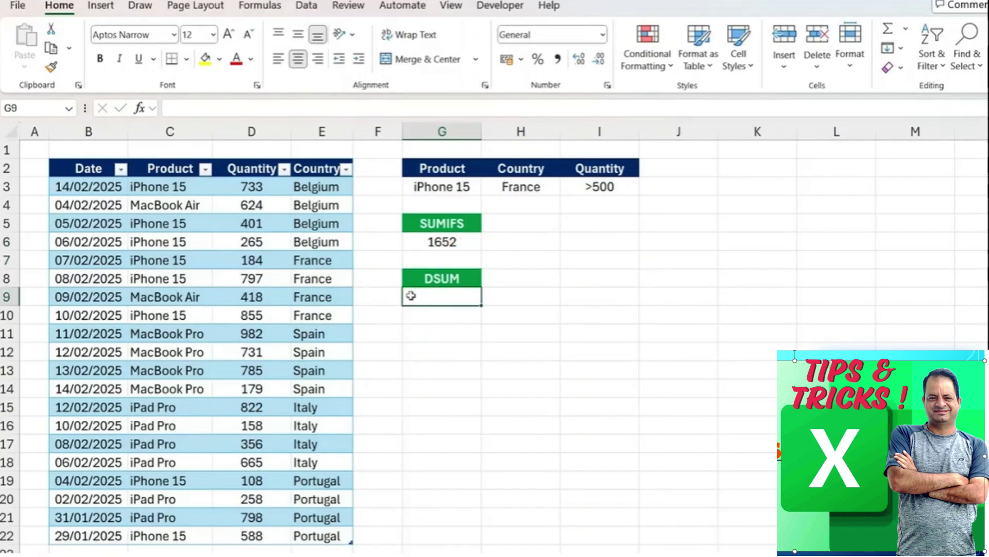
type("=dsum")
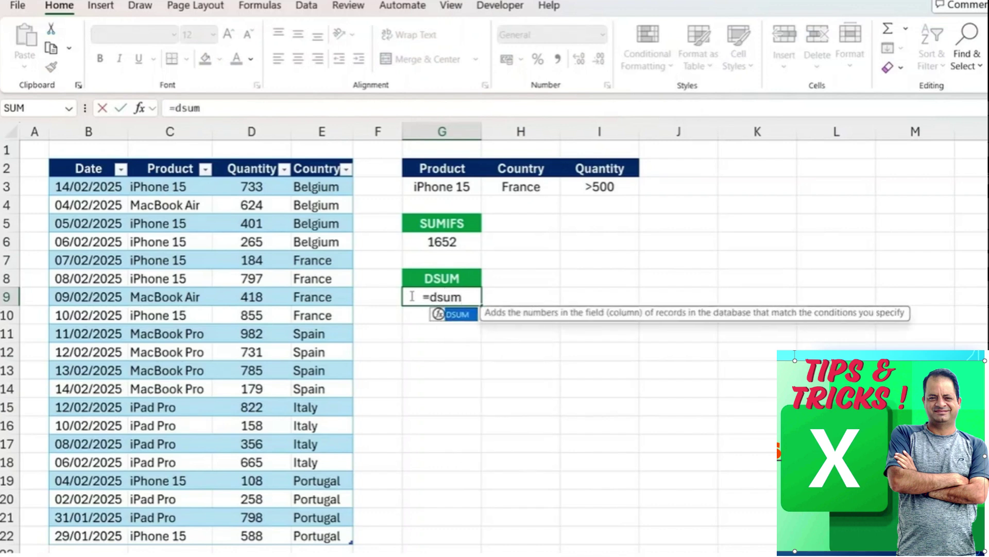
key("Tab")
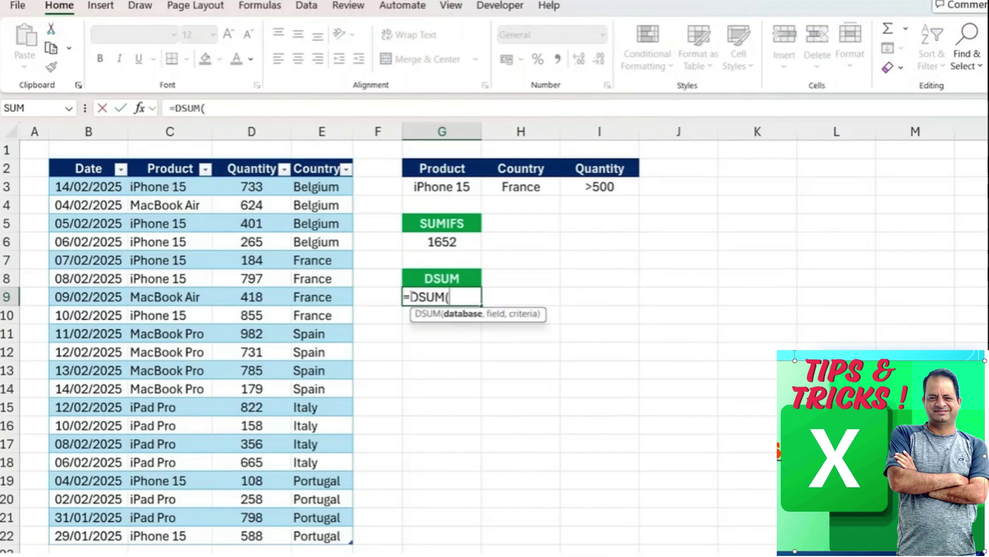
left_click_drag(91, 165, 320, 536)
type(",")
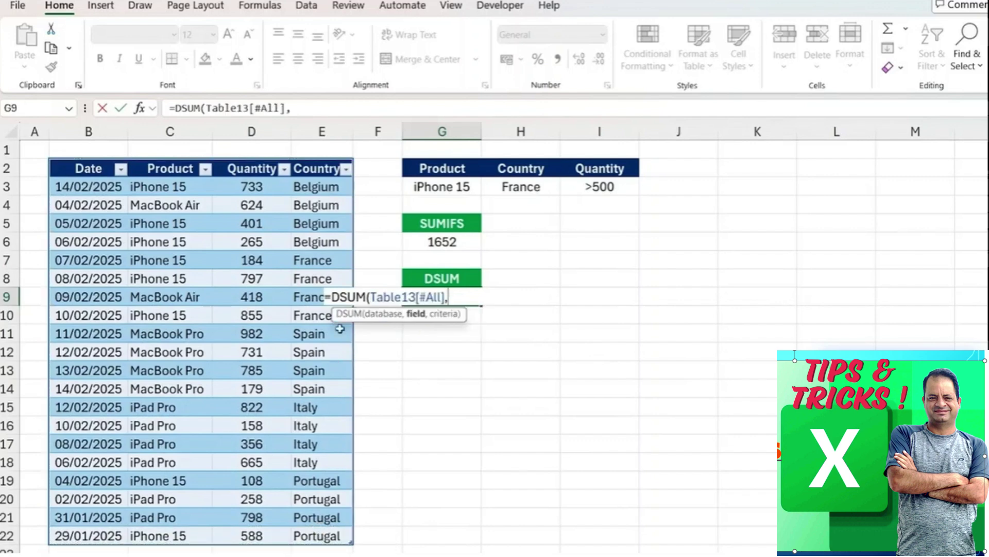
left_click(255, 168)
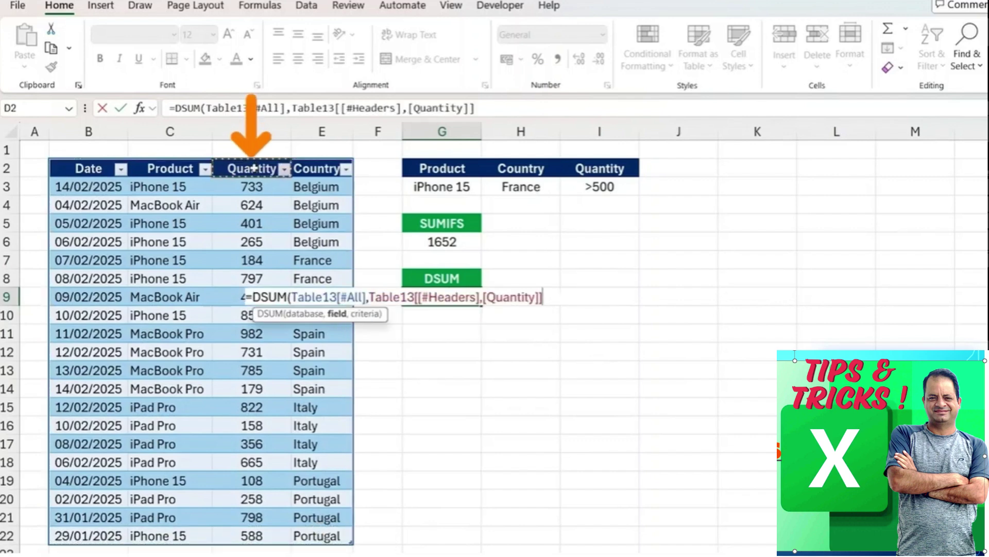
type(",")
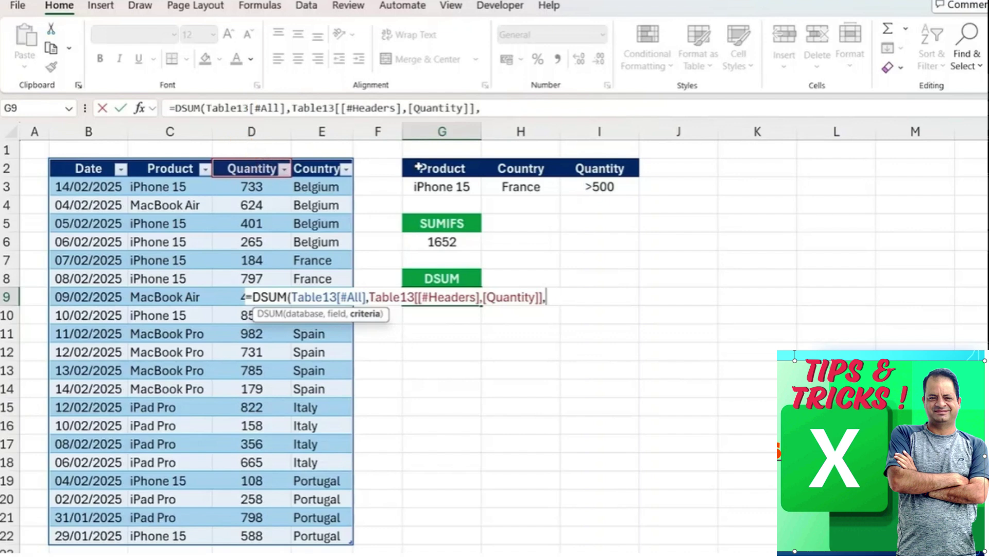
left_click_drag(422, 168, 608, 183)
key("Return")
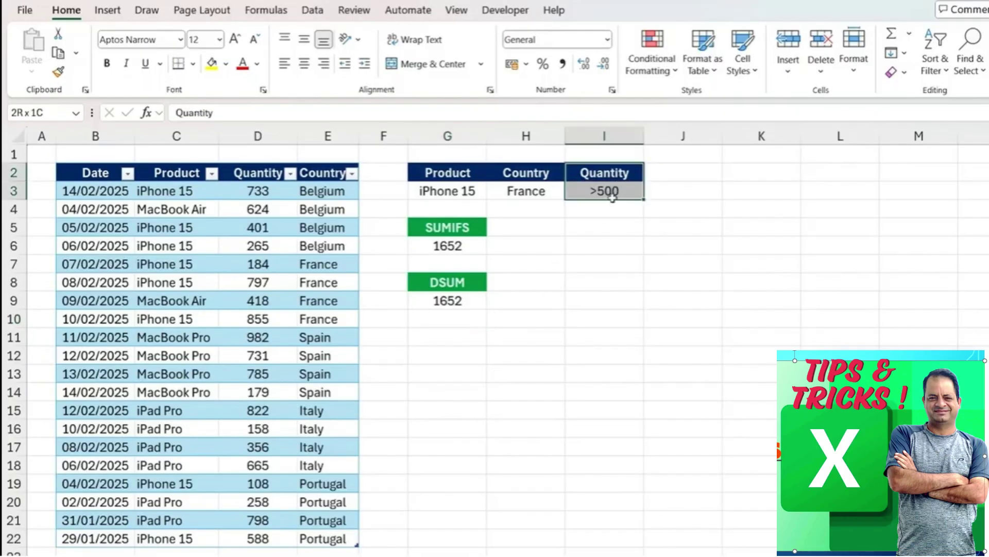
Clear the Quantity criterion and shrink G9's DSUM criteria range to G2:H3
key("Delete")
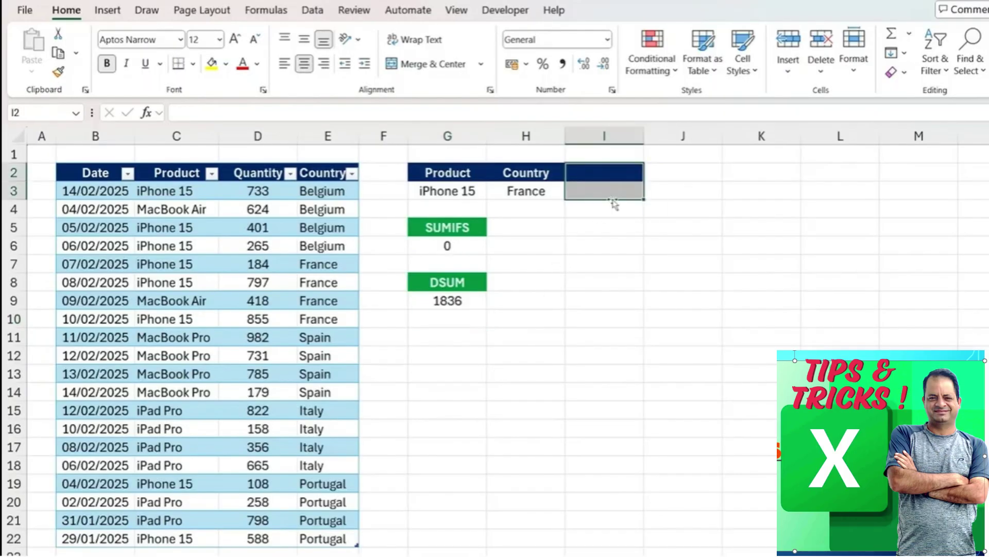
left_click(438, 298)
double_click(438, 298)
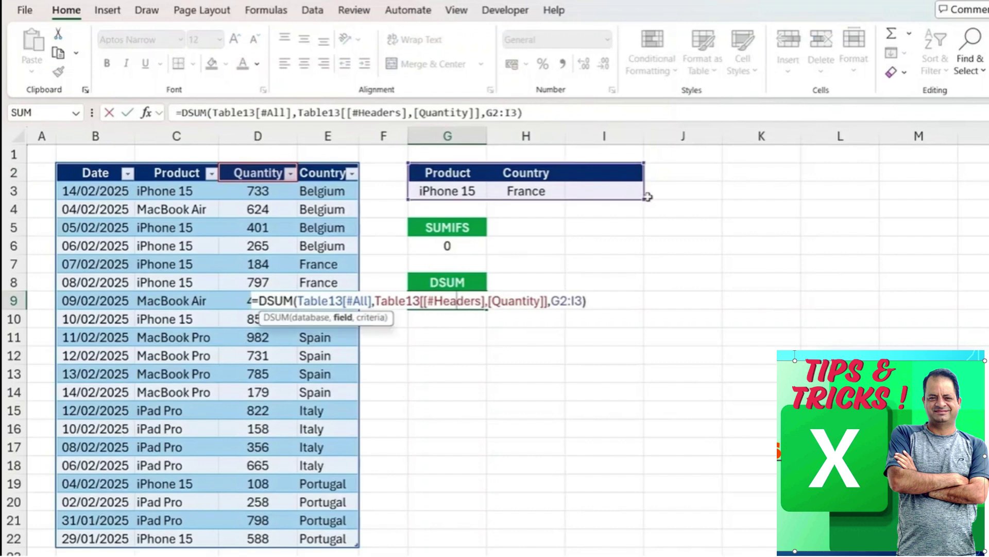
left_click_drag(645, 201, 579, 200)
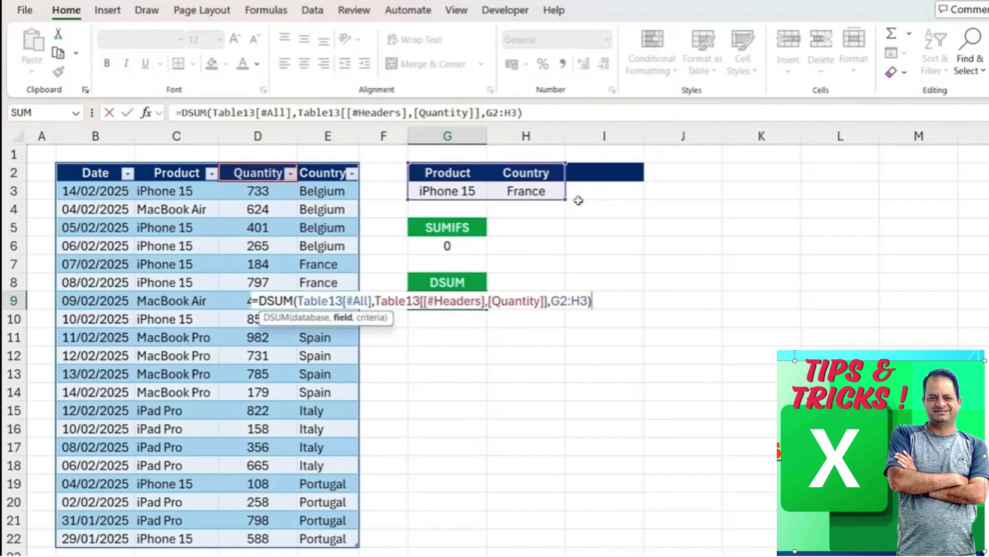
key("Return")
key("Up")
Remove the Table13[Quantity],I3 criteria pair from G6's SUMIFS formula
left_click(462, 243)
double_click(455, 246)
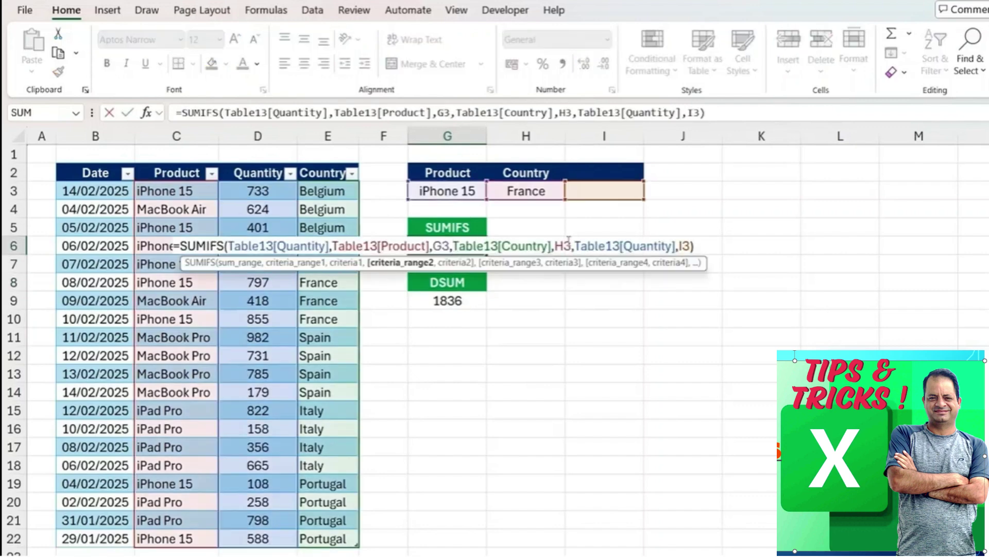
left_click(588, 245)
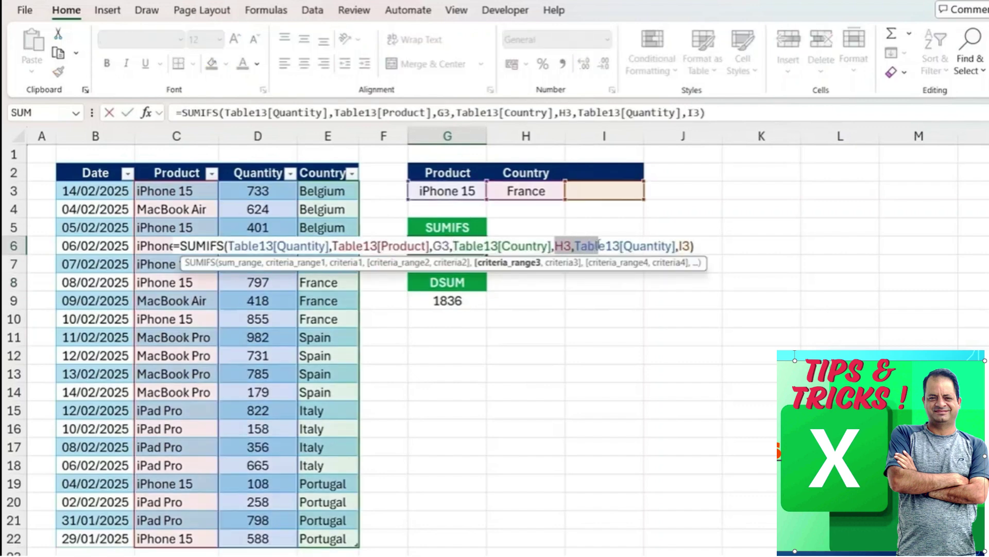
left_click_drag(576, 246, 680, 246)
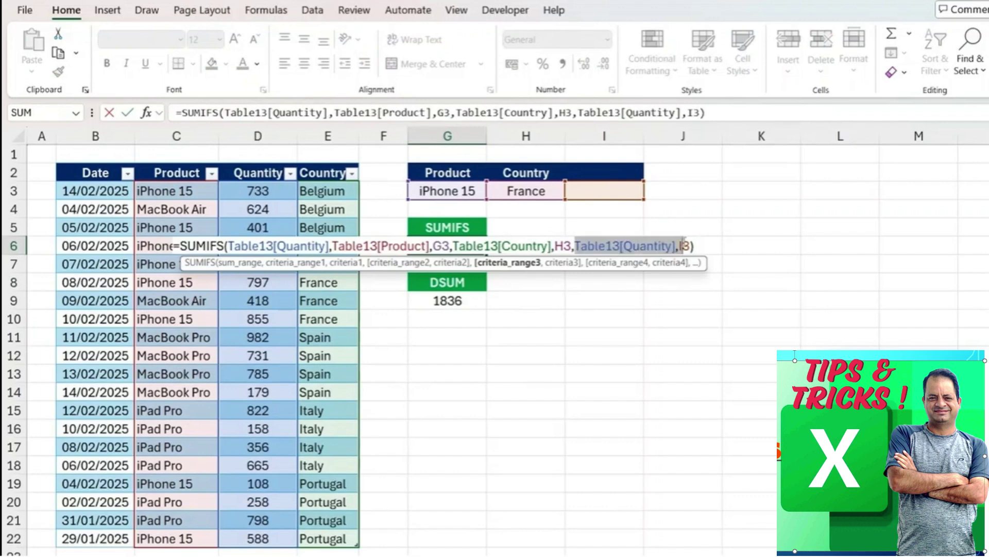
key("BackSpace")
key("BackSpace")
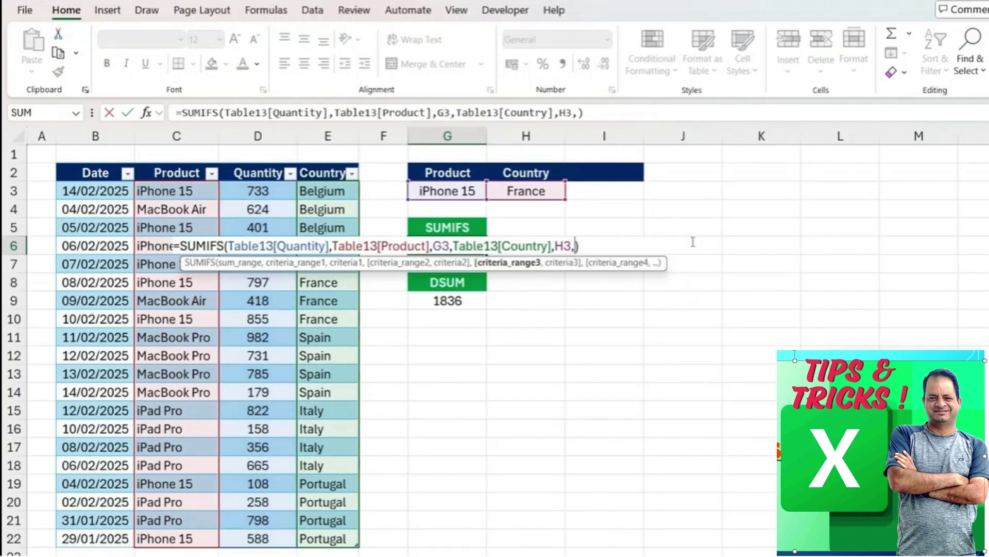
key("Return")
key("Up")
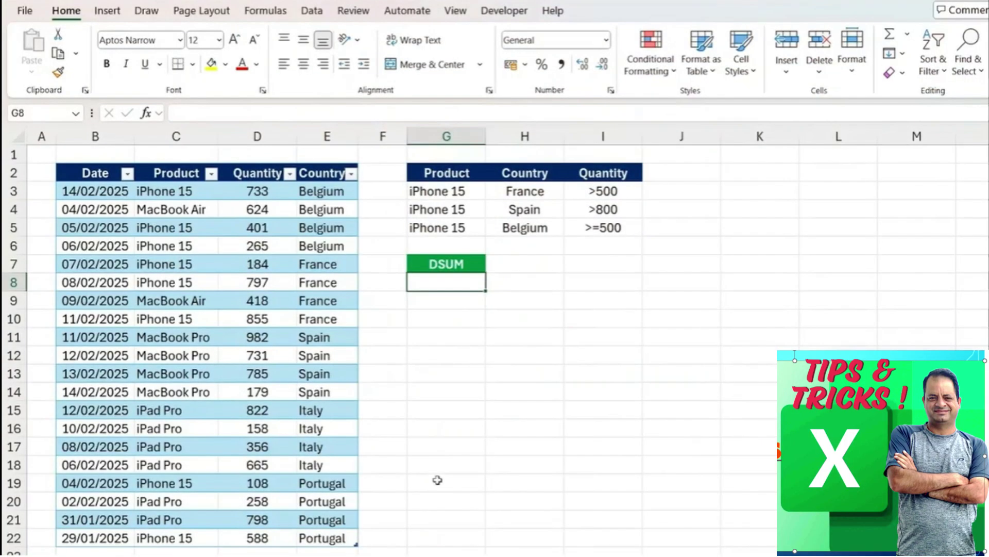
left_click_drag(445, 193, 607, 191)
key("Down")
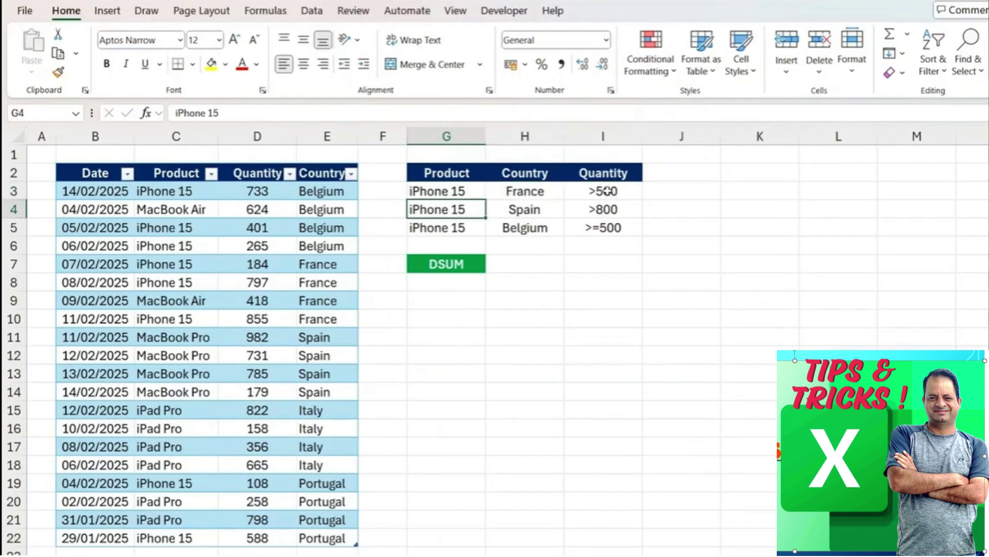
key("shift+Right")
key("shift+Right")
key("Down")
key("shift+Right")
key("shift+Right")
key("Up")
key("Up")
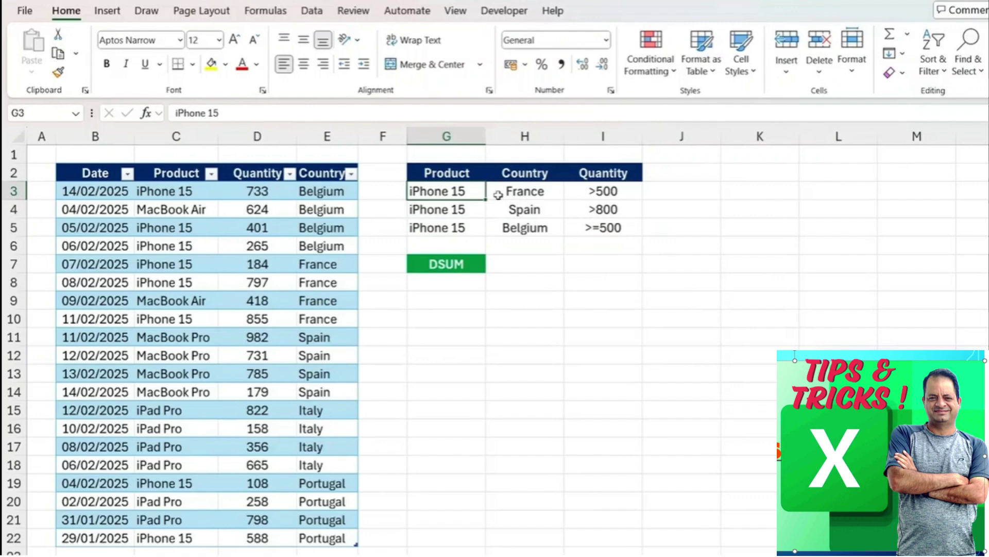
key("shift+Right")
key("shift+Right")
key("Down")
key("shift+Right")
key("shift+Right")
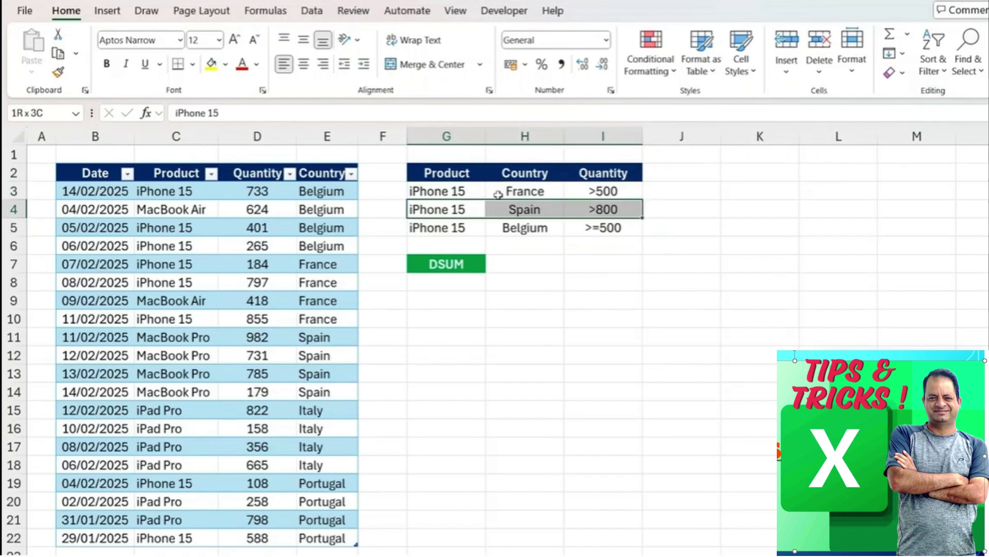
key("Down")
key("Right")
key("Right")
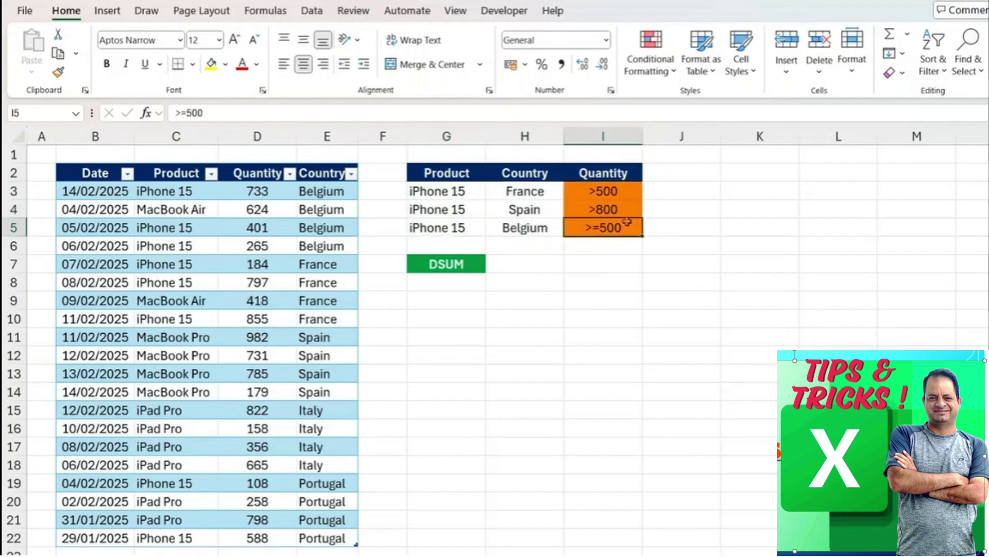
key("shift+Up")
key("shift+Up")
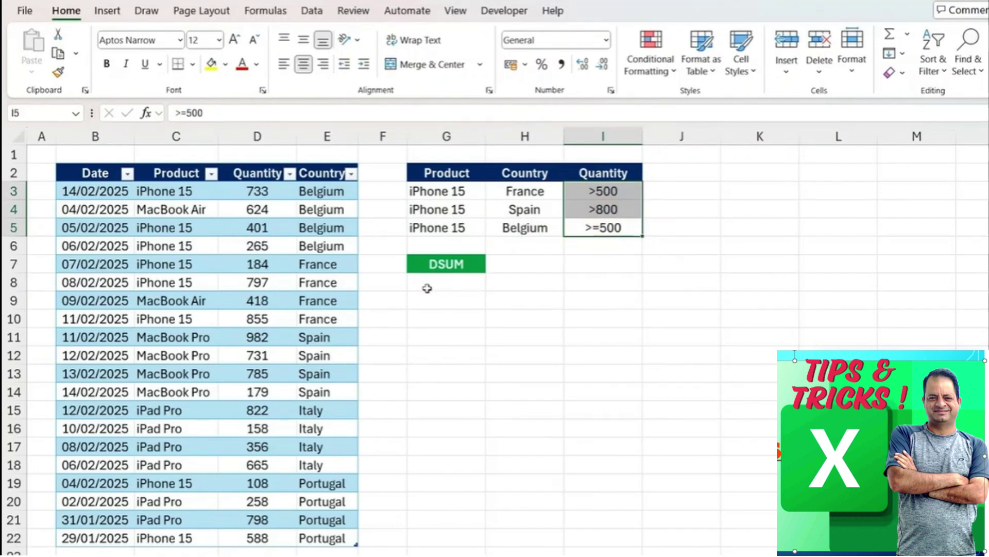
left_click(427, 288)
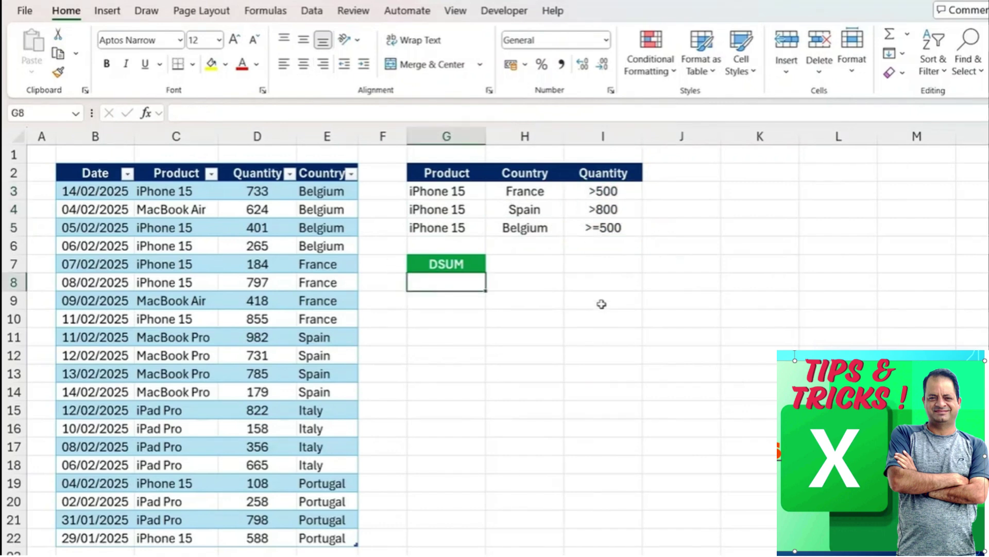
Enter a DSUM in G8 summing Quantity with the three-row criteria G2:I5, then display the formula
type("=dsum")
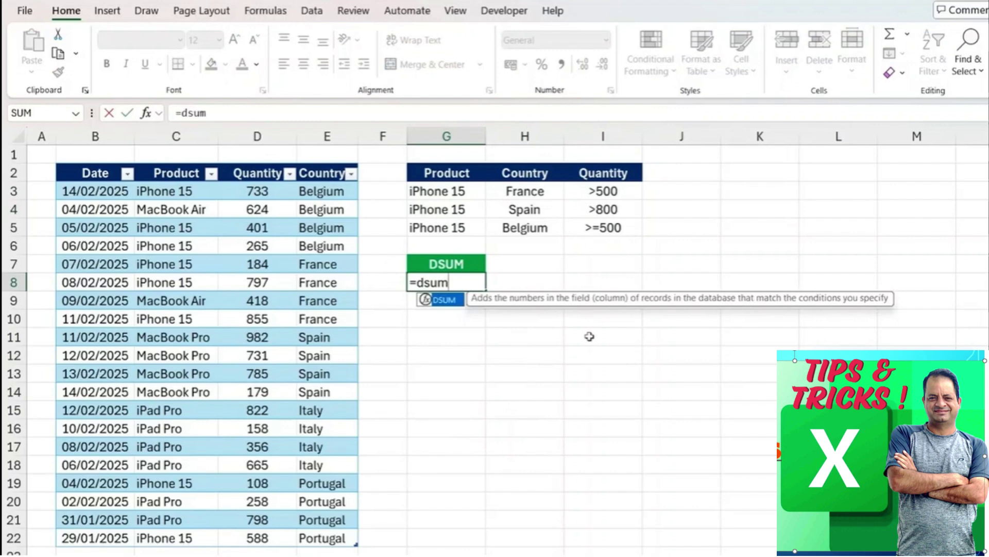
key("Tab")
left_click_drag(62, 162, 328, 540)
type(",")
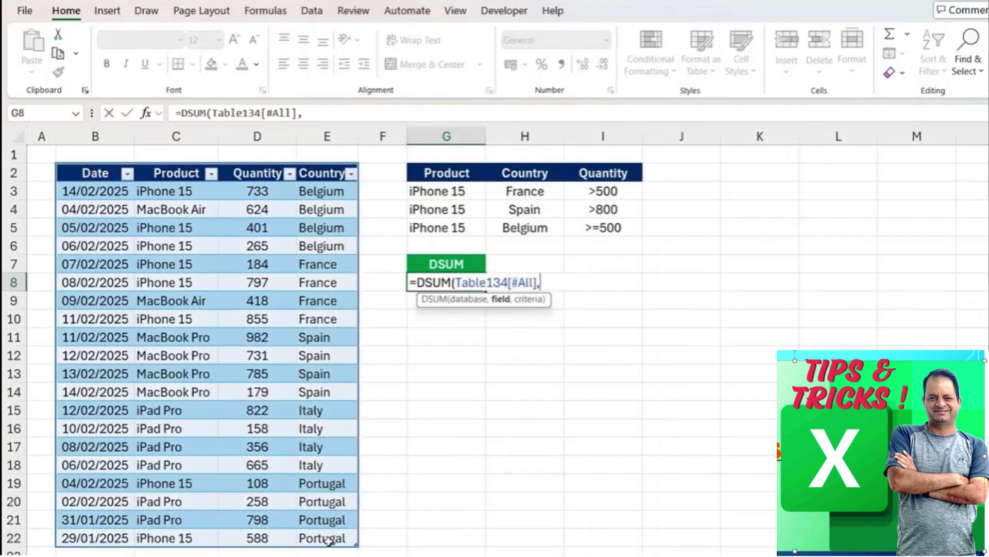
left_click(262, 175)
type(",")
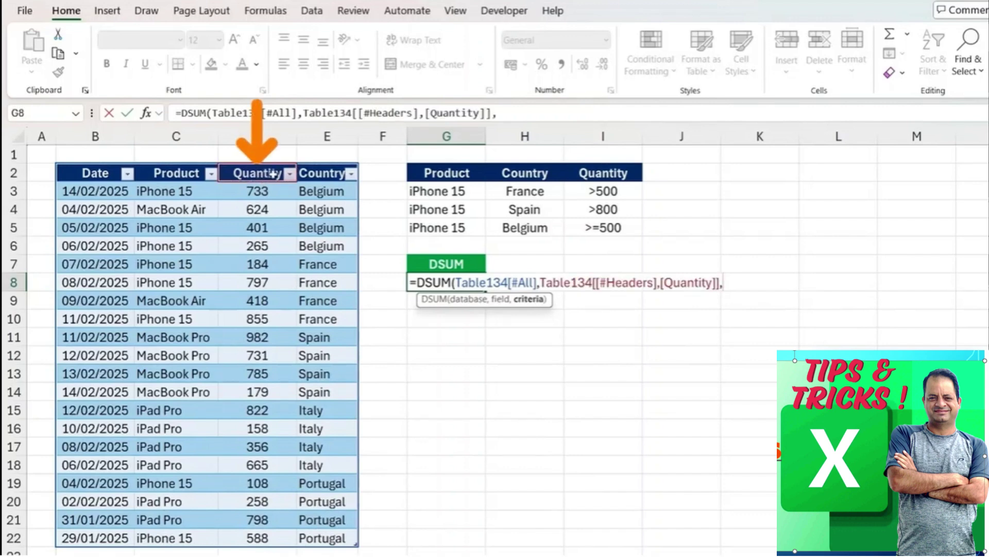
left_click_drag(442, 173, 602, 228)
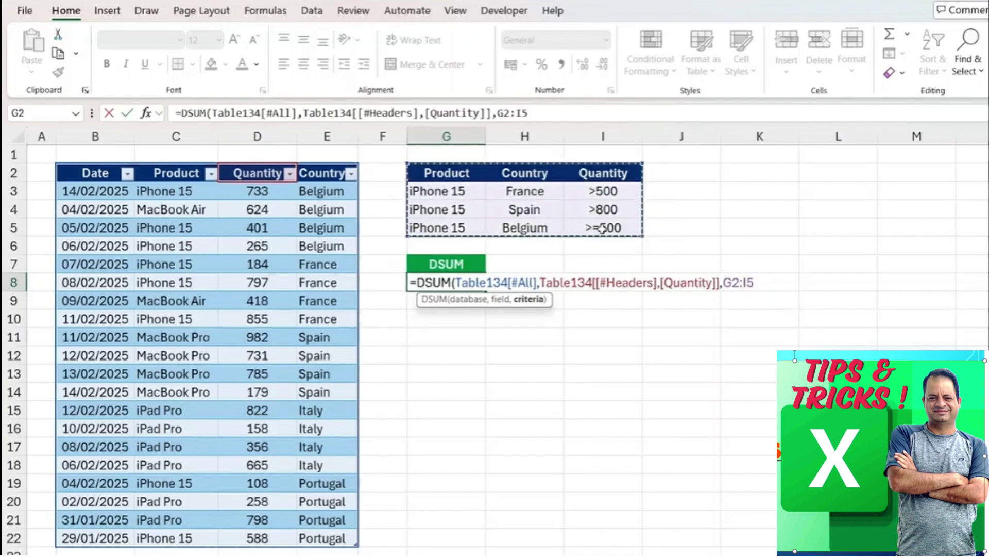
key("Return")
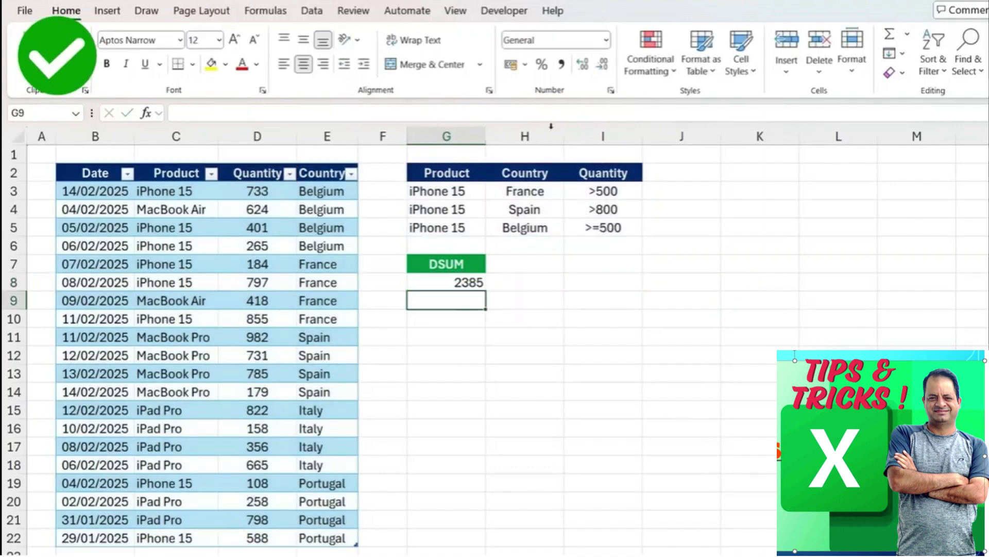
left_click(462, 281)
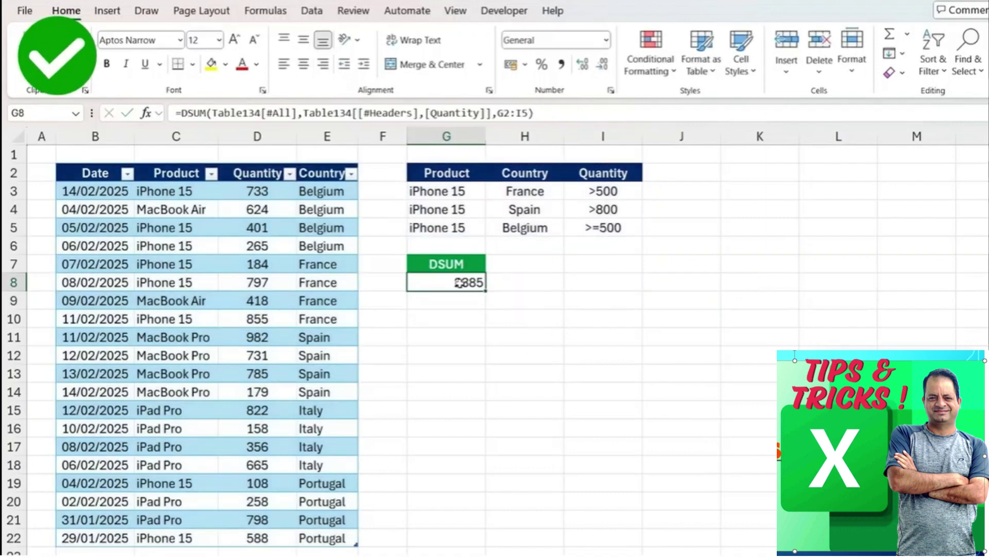
double_click(462, 281)
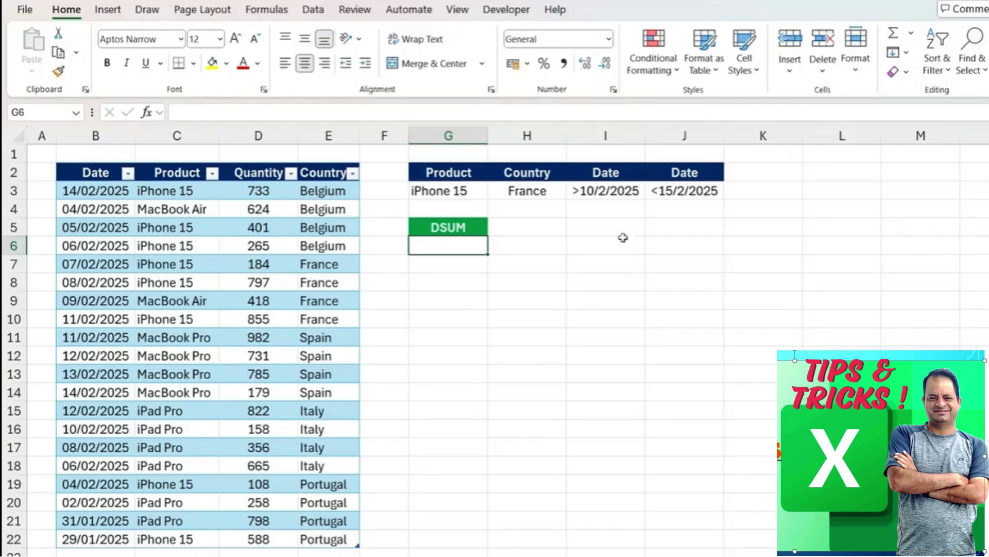
Check the iPhone 15, France, >10/2/2025 and <15/2/2025 criteria, then select G6
left_click(596, 200)
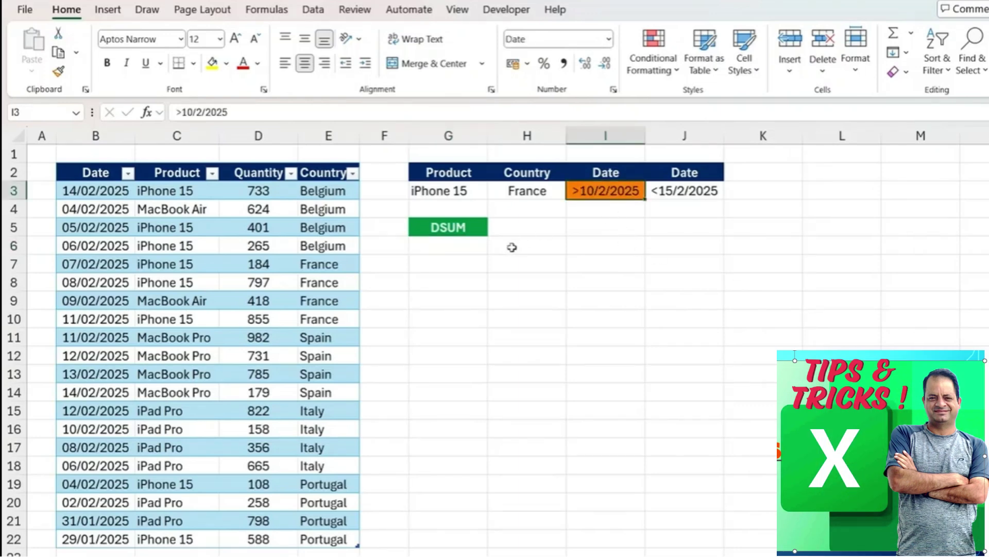
key("Right")
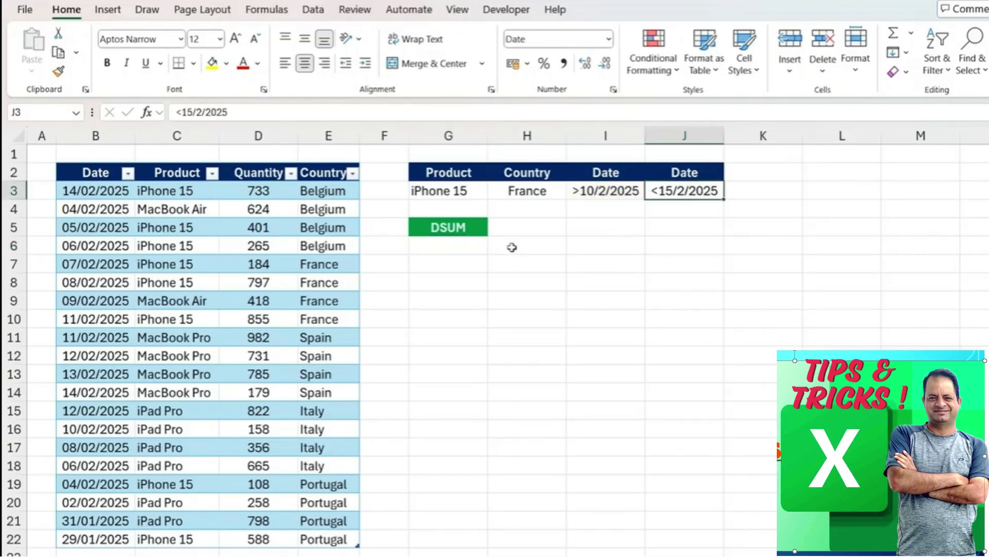
left_click(427, 191)
key("Right")
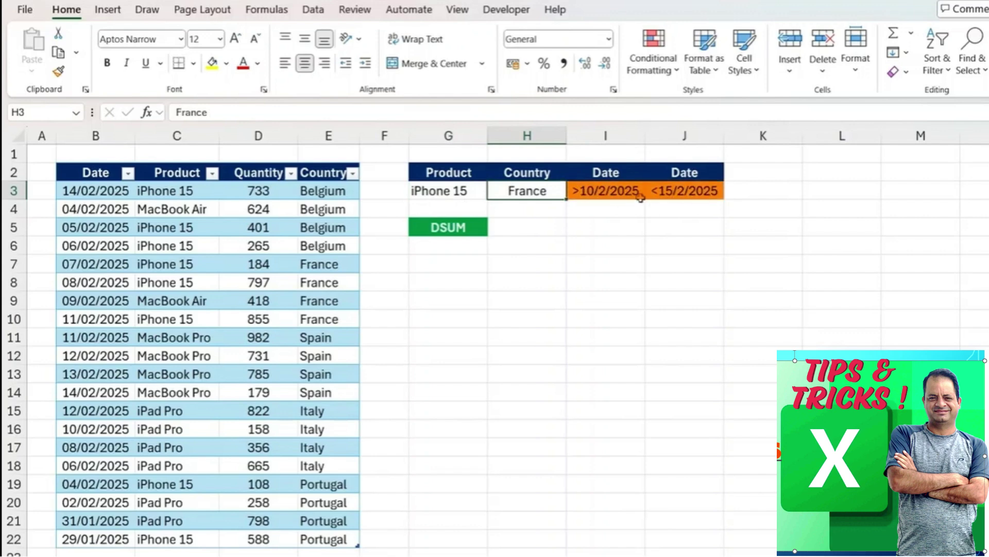
left_click(471, 243)
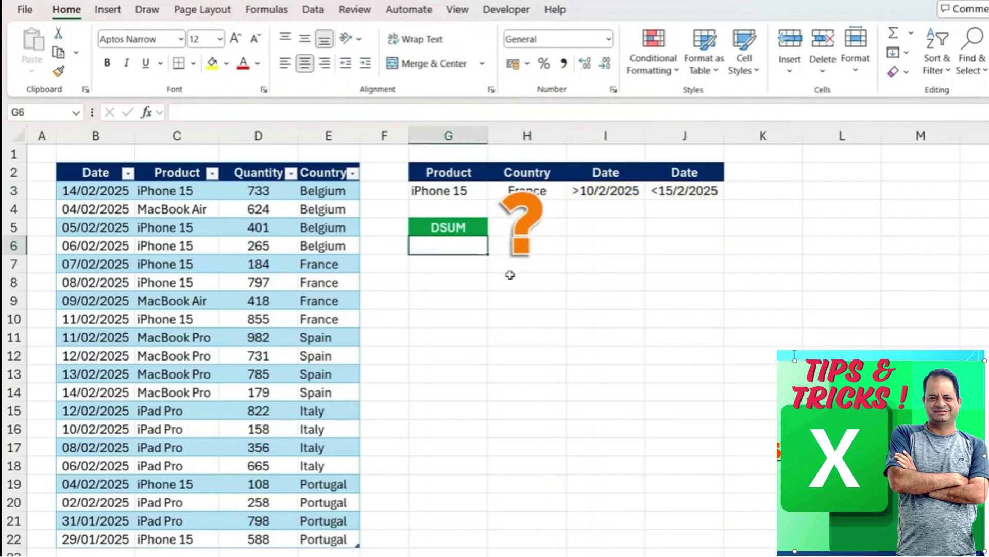
Enter a DSUM in G6 summing Quantity with the Product, Country and Date criteria, then highlight the 11/02/2025 record
type("=")
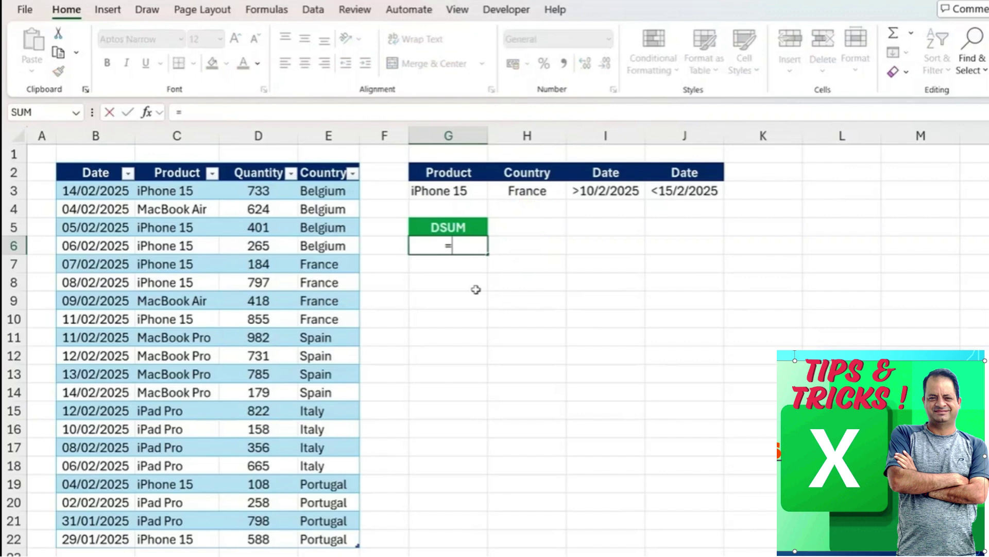
type("dsu")
key("Tab")
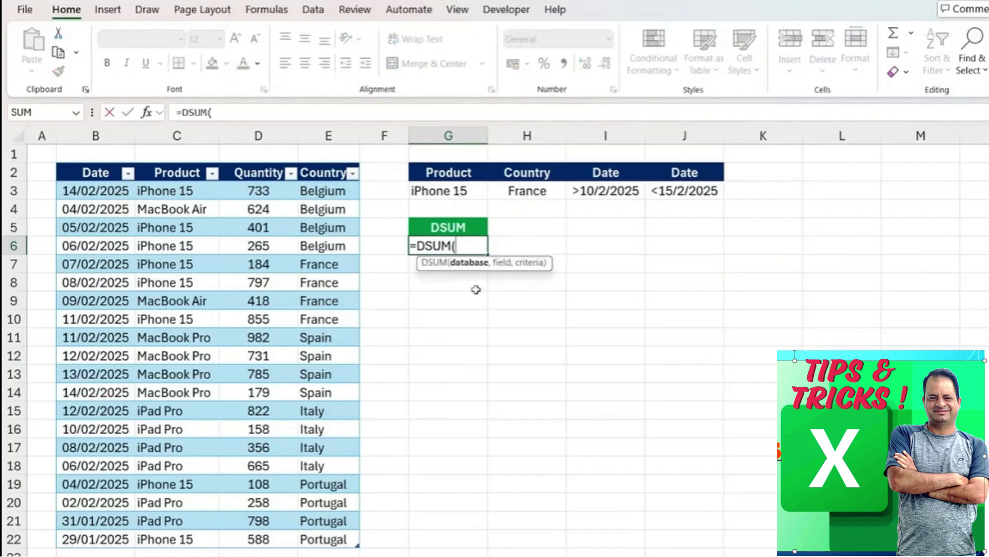
left_click_drag(96, 176, 342, 536)
type(",")
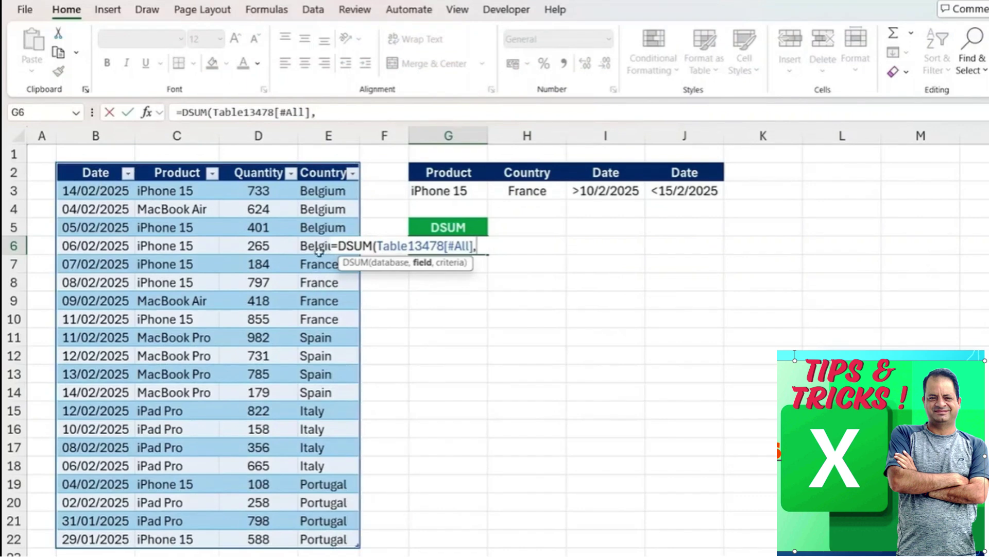
left_click(262, 175)
type(",")
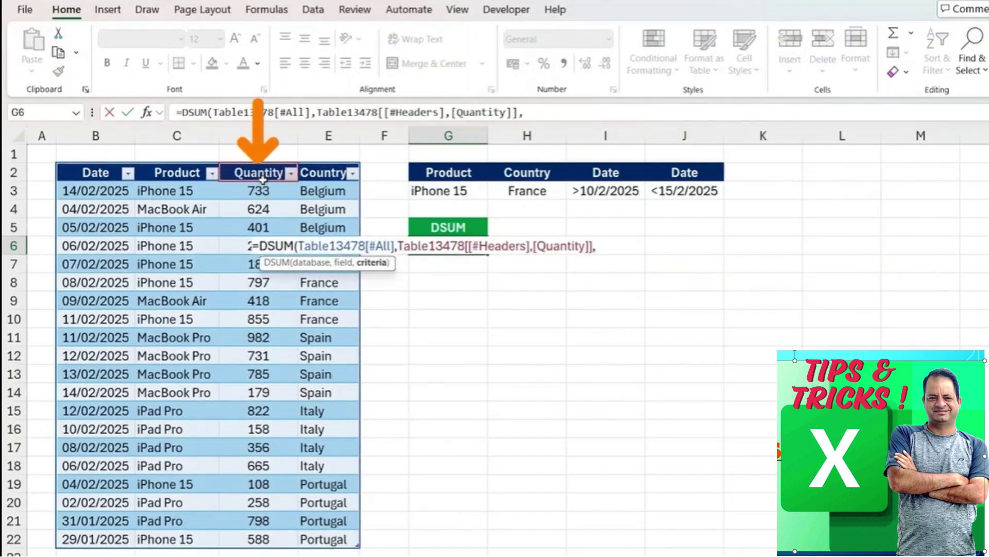
left_click_drag(440, 171, 666, 187)
key("Return")
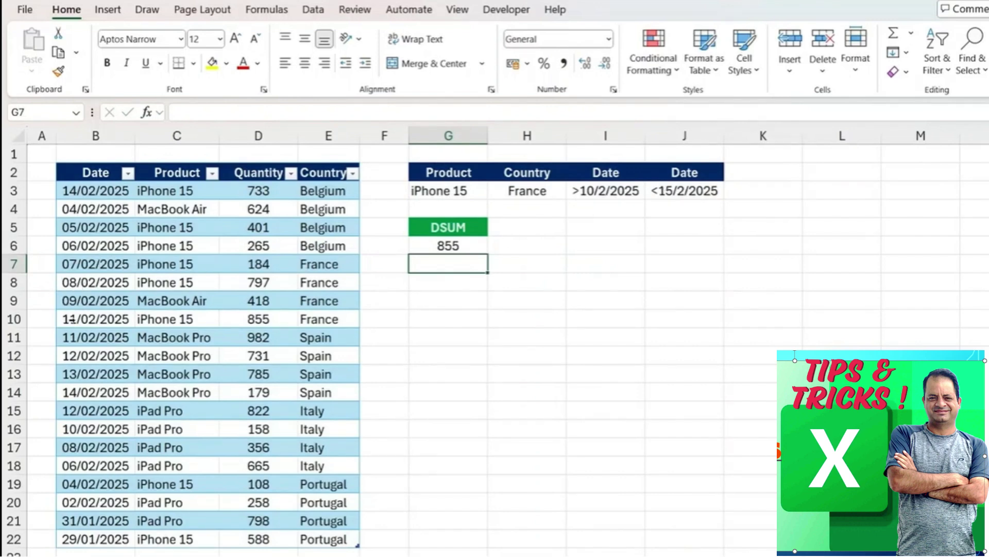
left_click_drag(72, 319, 315, 319)
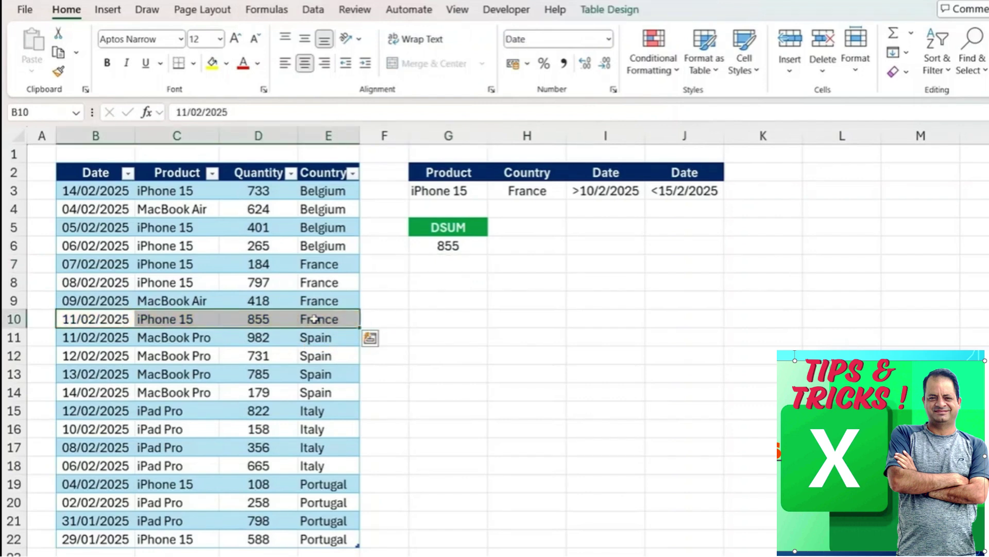
Copy the row 10 iPhone 15 France record into row 23 and change its quantity to 1500
scroll(314, 319, "down", 2)
key("ctrl+c")
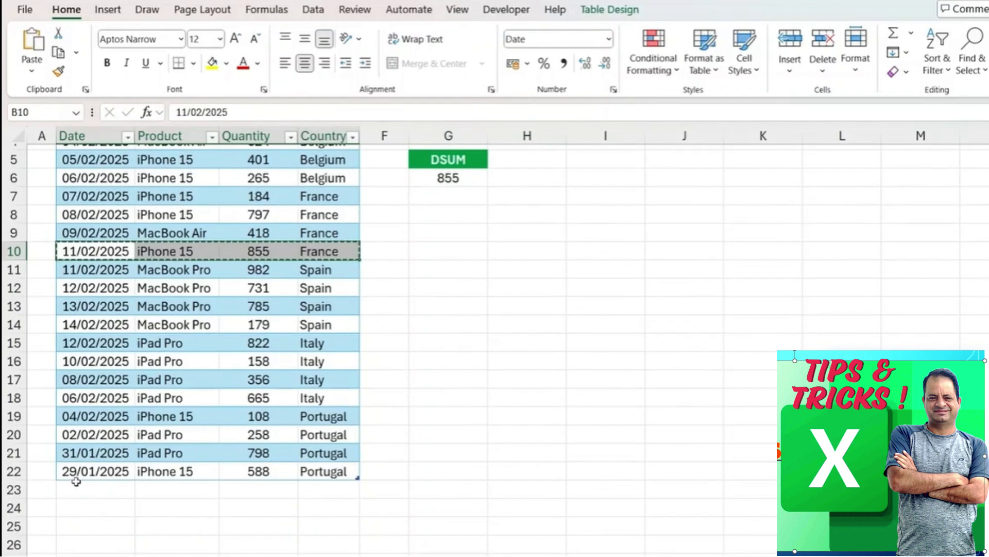
left_click(74, 486)
key("ctrl+v")
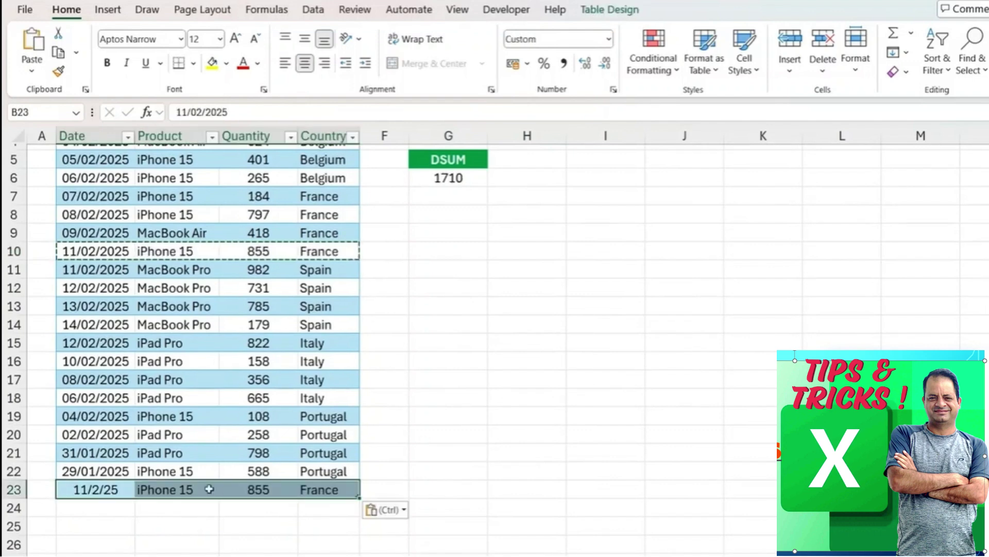
left_click(221, 489)
type("1500")
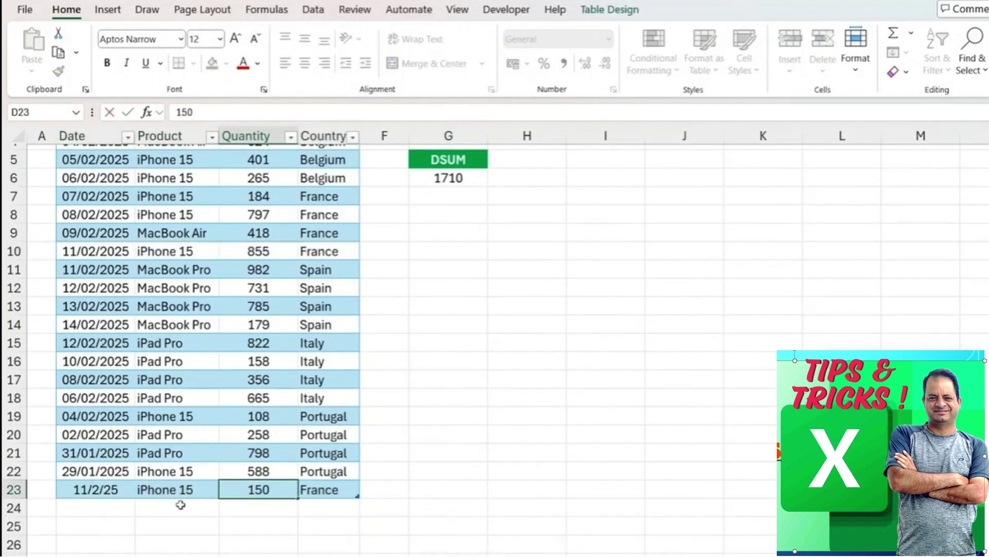
key("Return")
key("Up")
Review the G6 DSUM formula's criteria range without changing it
scroll(186, 336, "up", 2)
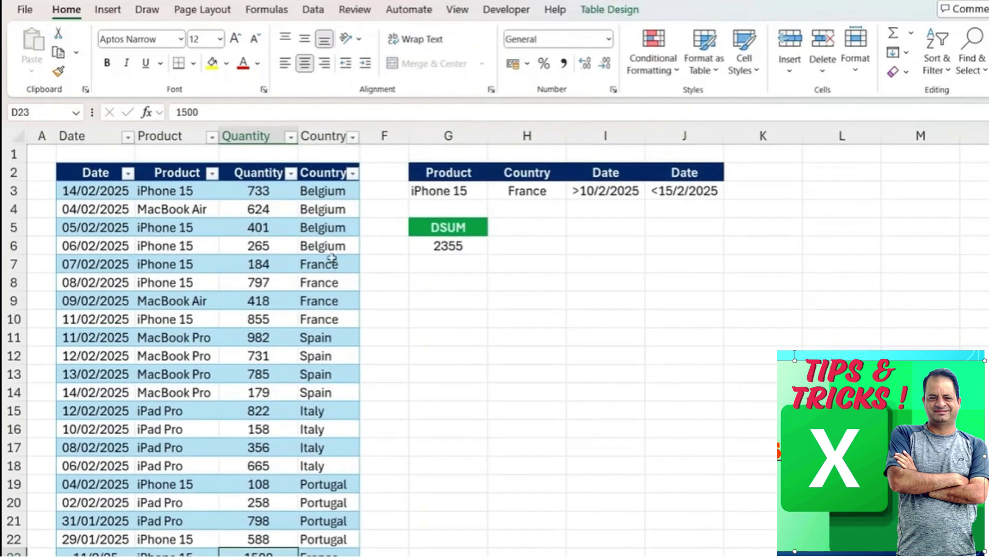
double_click(464, 245)
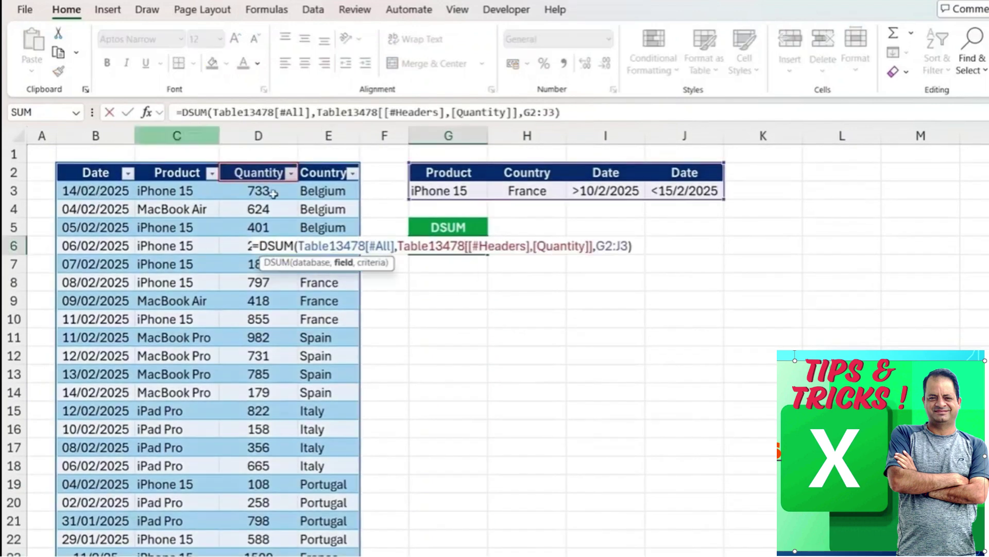
key("Escape")
left_click(195, 282)
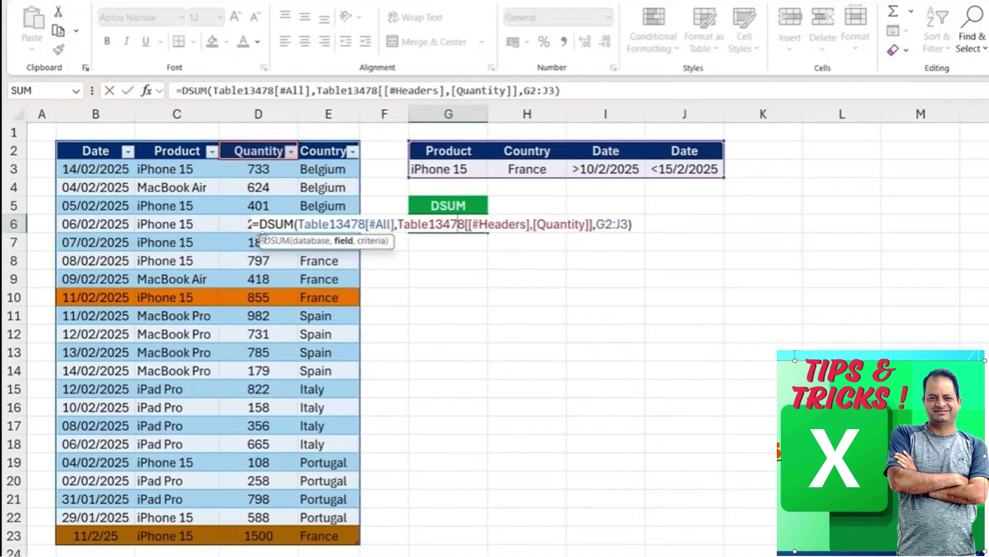
key("Return")
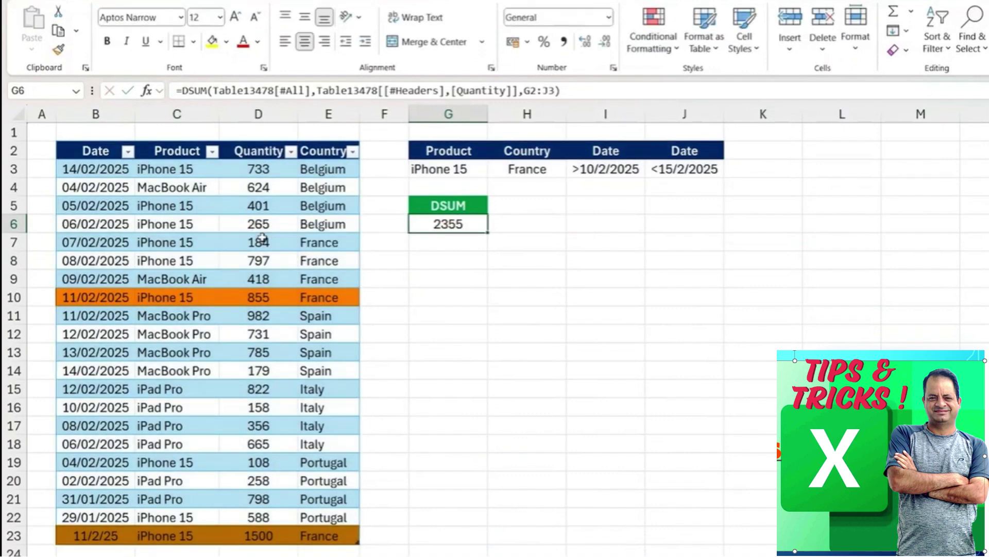
Enter a DAVERAGE in H6 over the whole table's Quantity field with G2:J3 criteria, giving 927.5
left_click(451, 224)
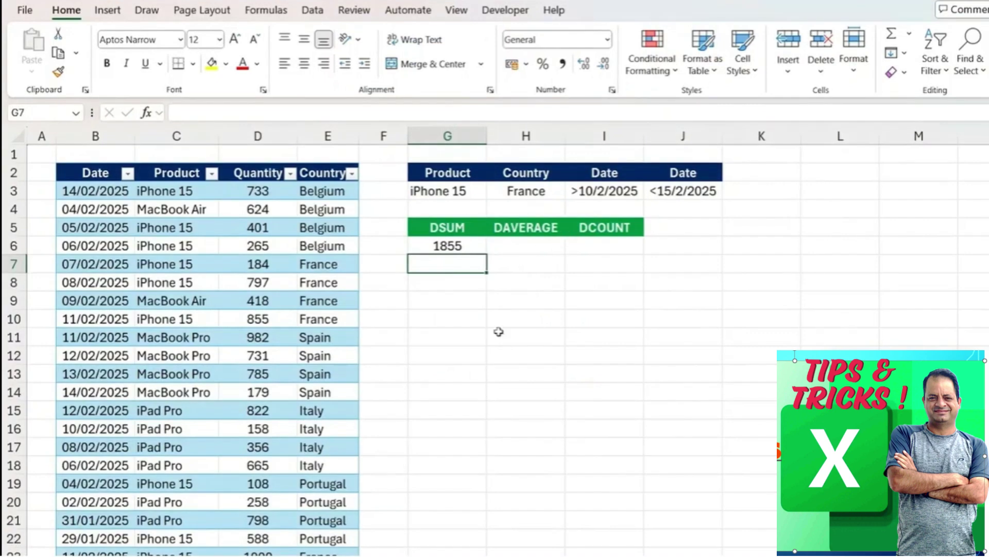
key("Up")
key("Right")
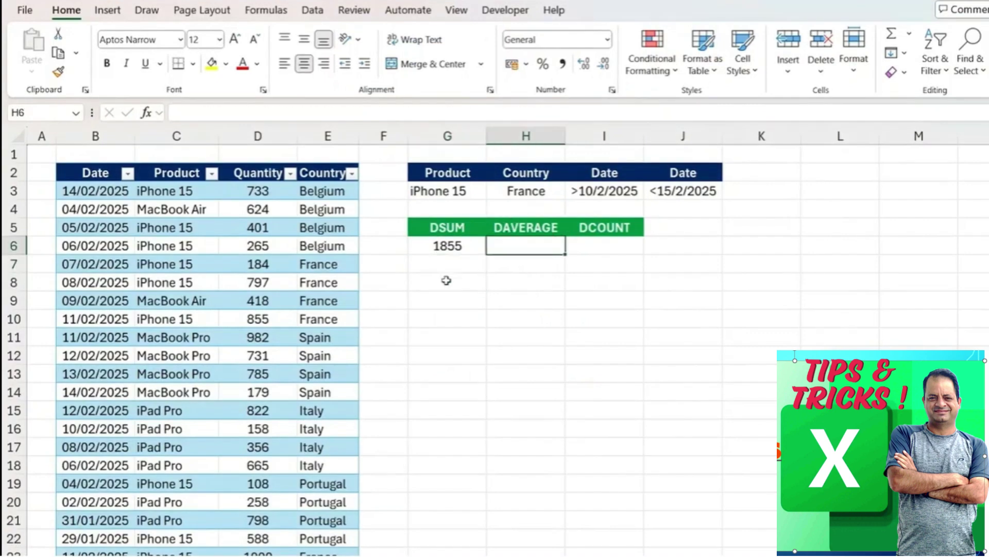
type("=d")
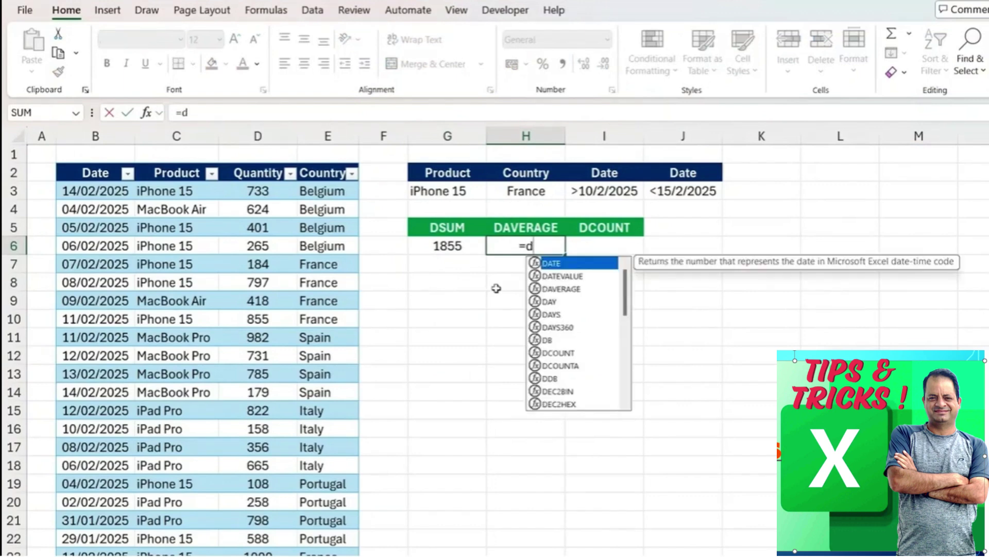
type("av")
key("Tab")
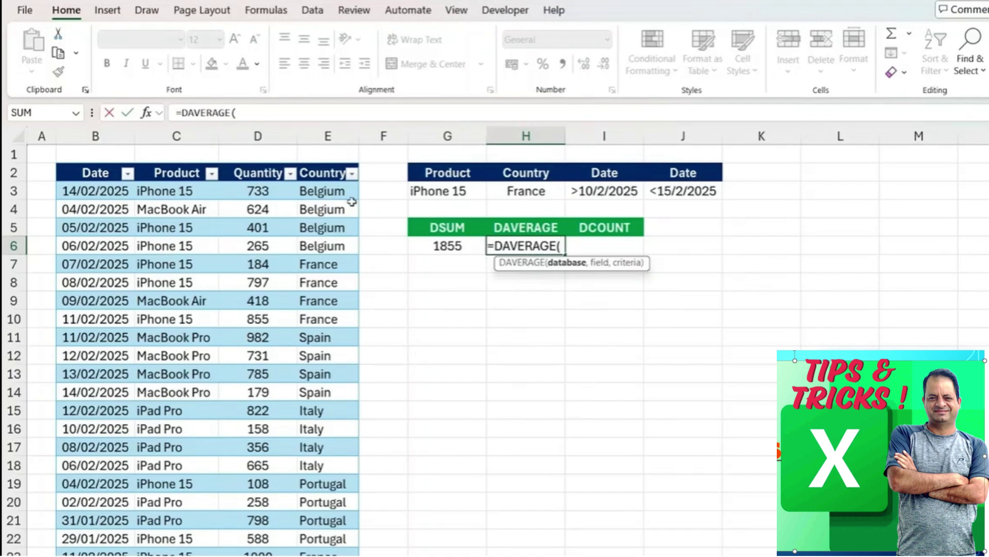
left_click_drag(93, 173, 351, 553)
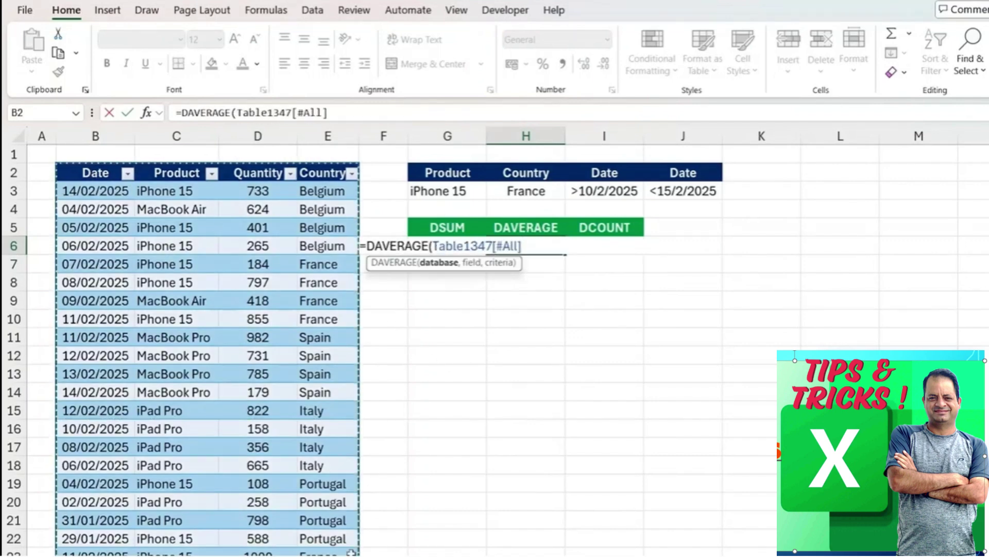
type(",")
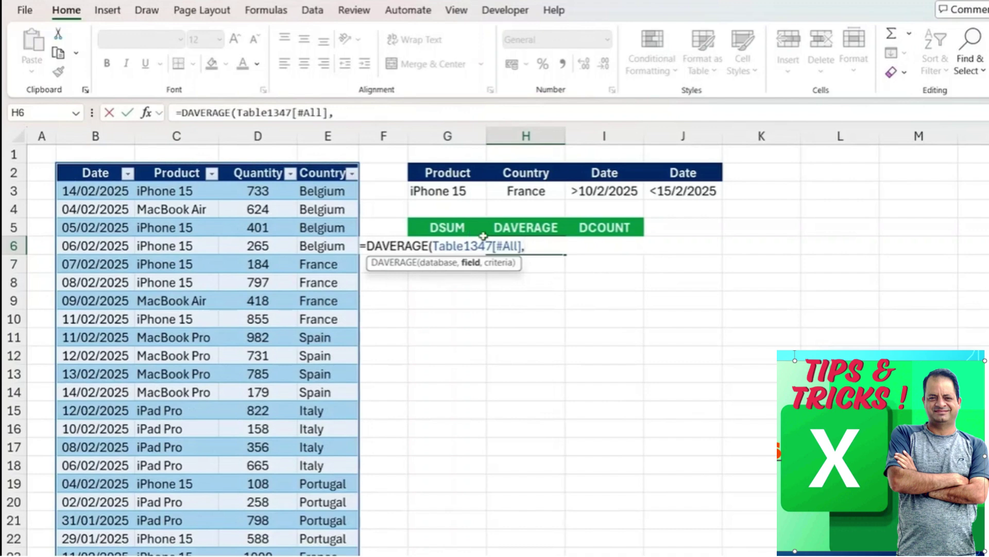
left_click(256, 176)
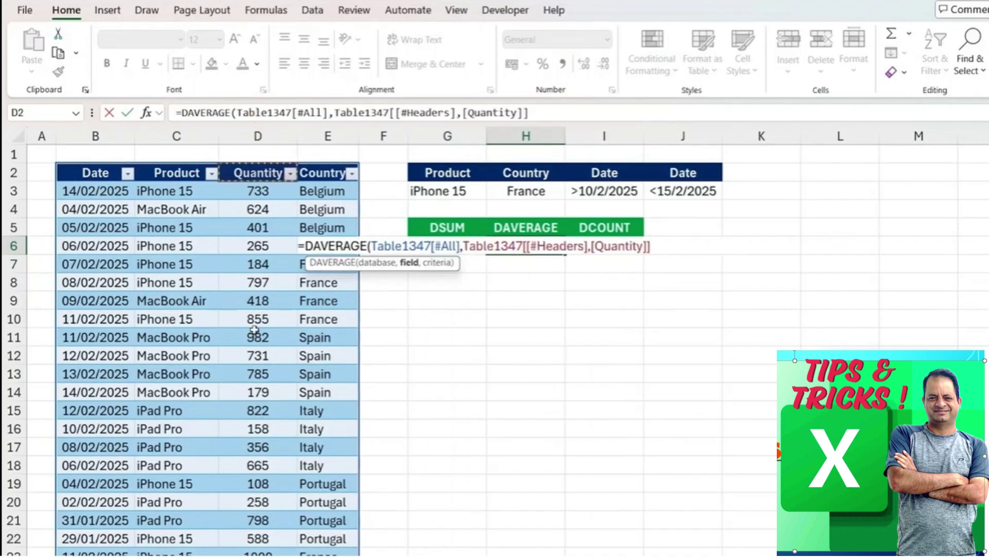
type(",")
left_click_drag(439, 173, 697, 191)
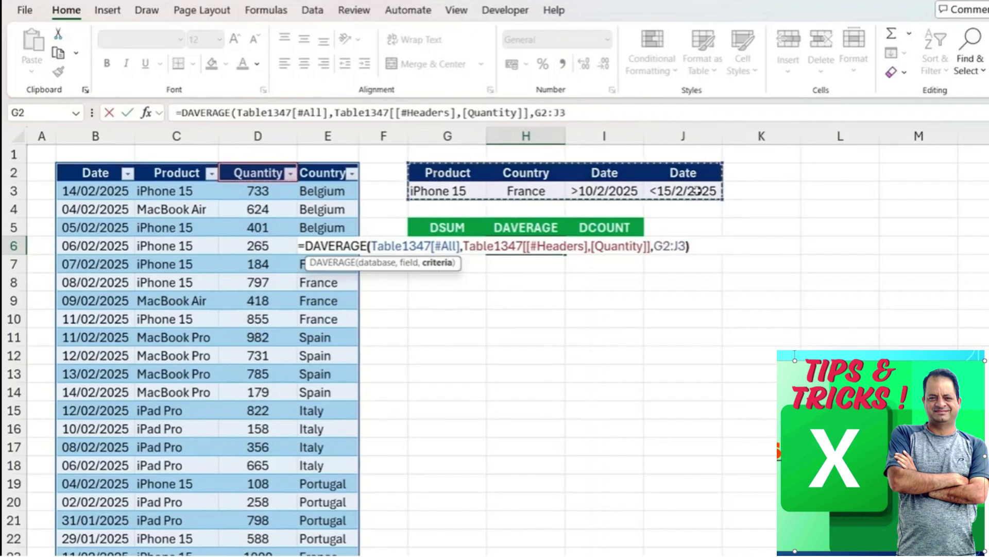
key("Return")
key("Up")
key("Right")
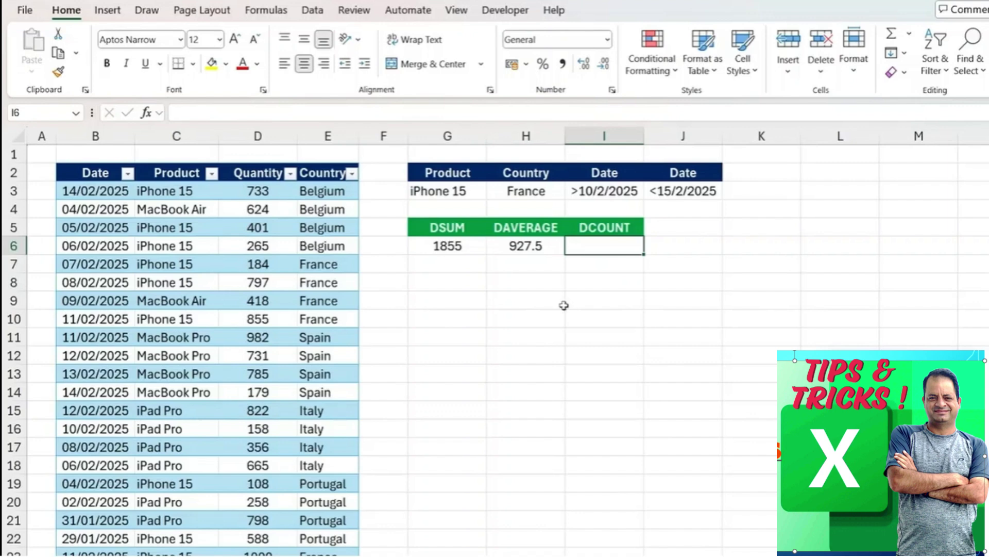
Enter a DCOUNT in I6 over the whole table's Quantity field with G2:J3 criteria, returning 2
type("=dcou")
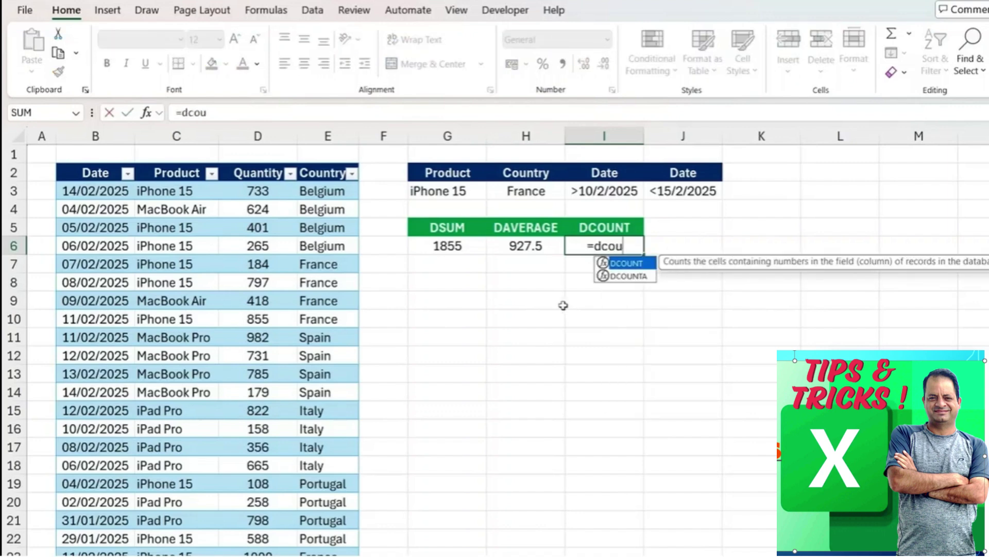
key("Tab")
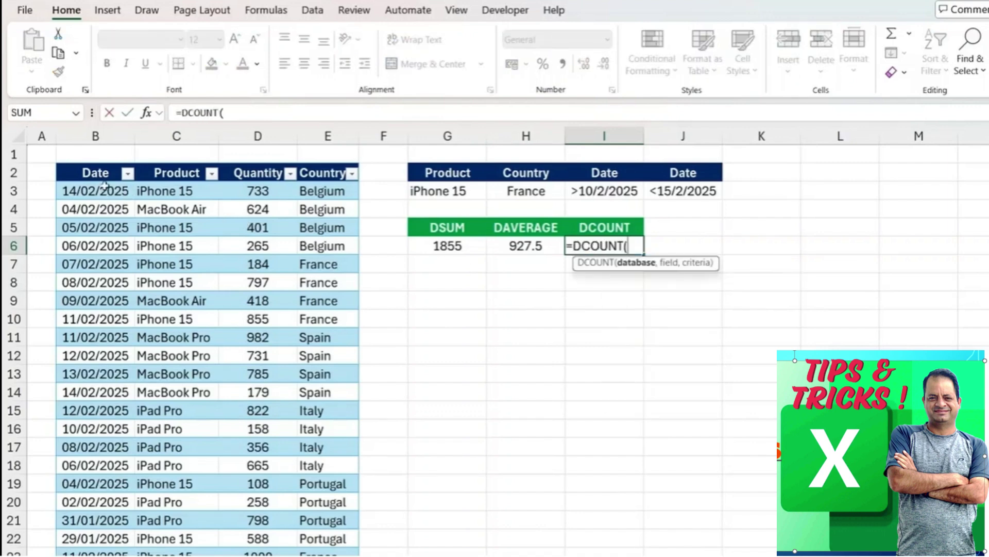
left_click_drag(104, 181, 340, 554)
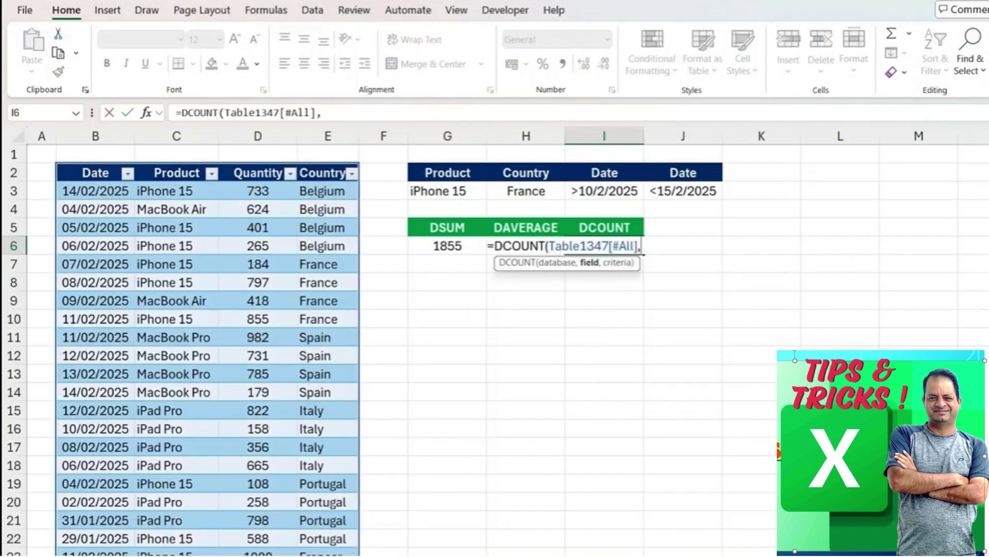
type(",")
left_click(247, 176)
type(",")
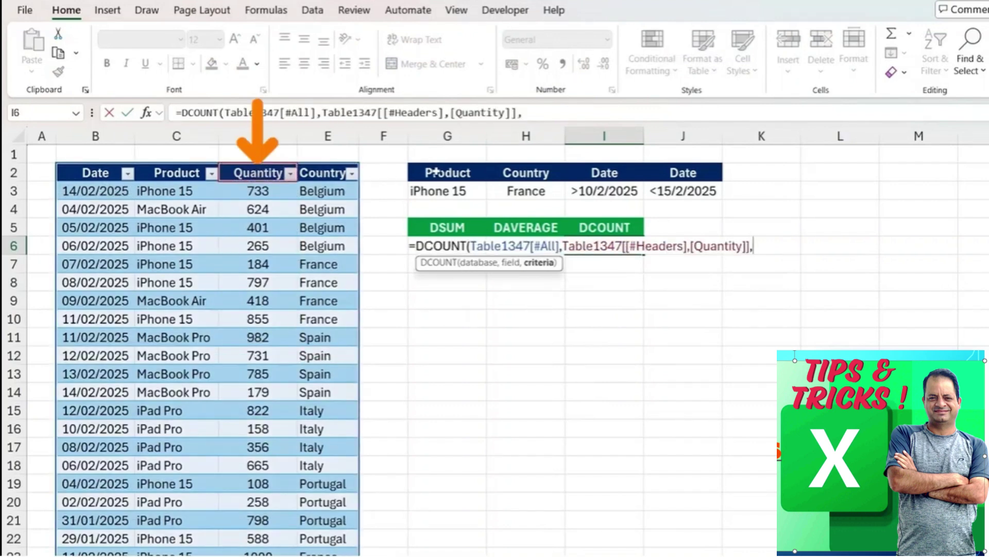
left_click_drag(436, 172, 686, 189)
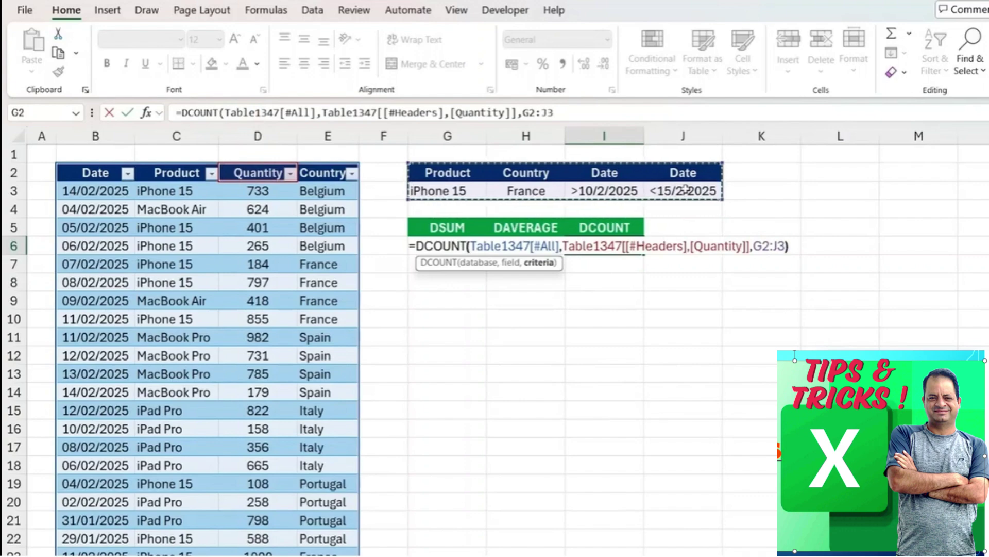
key("Return")
key("Up")
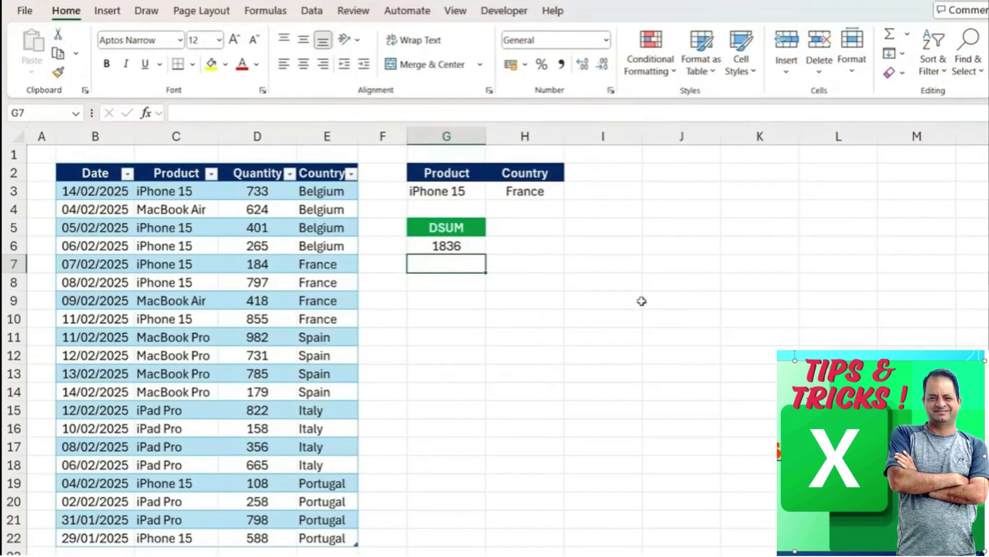
left_click(420, 174)
key("shift+Right")
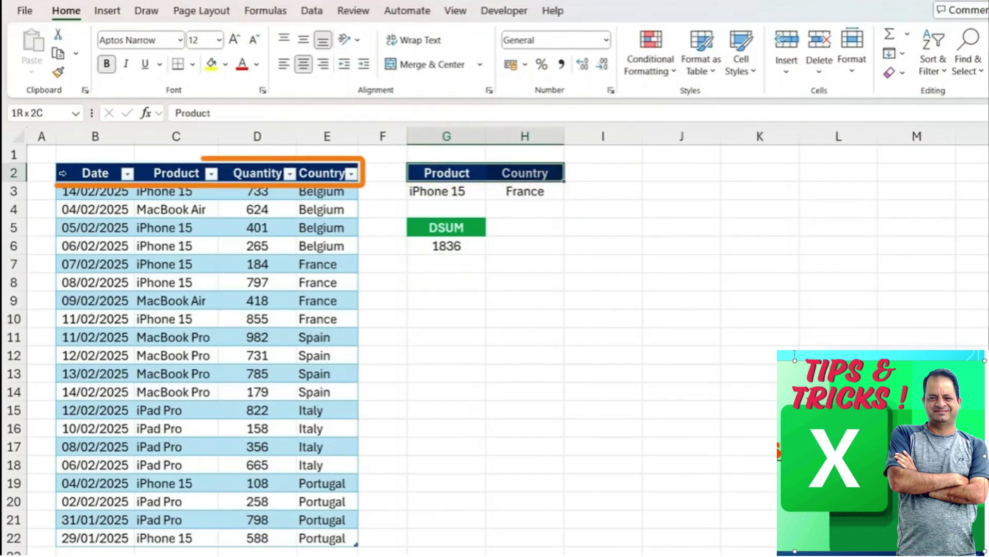
left_click(58, 178)
key("ctrl+Home")
key("Right")
key("Down")
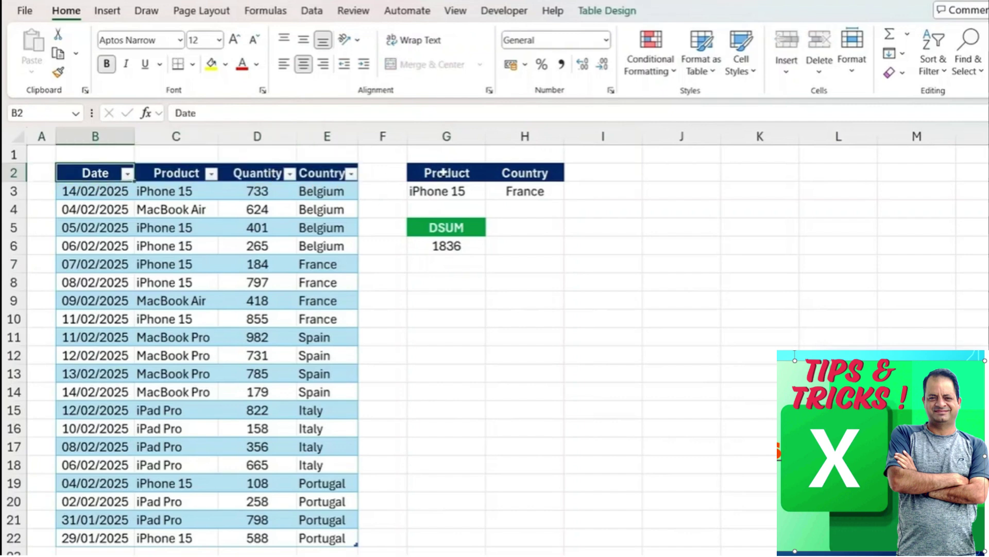
left_click(443, 172)
type("Phone")
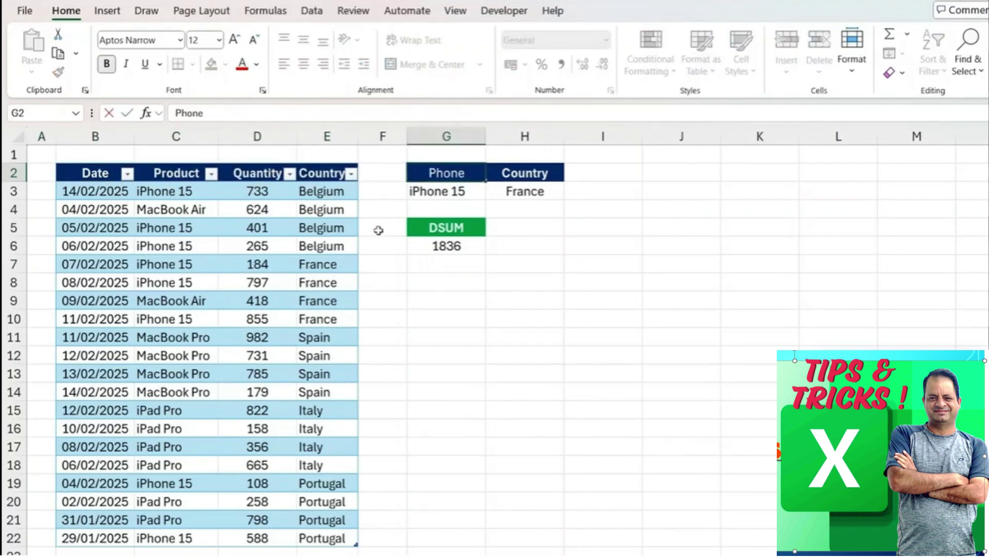
key("Return")
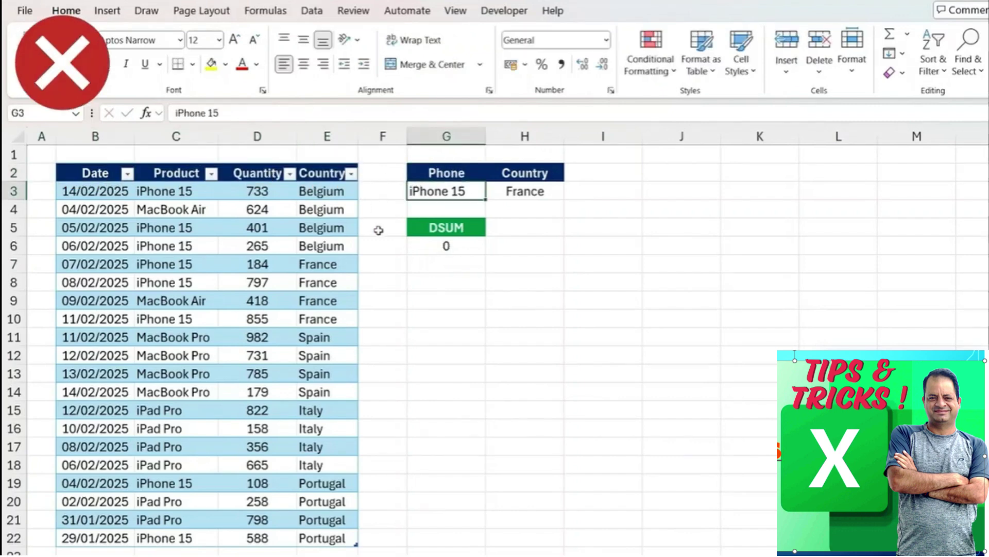
left_click(446, 245)
key("ctrl+z")
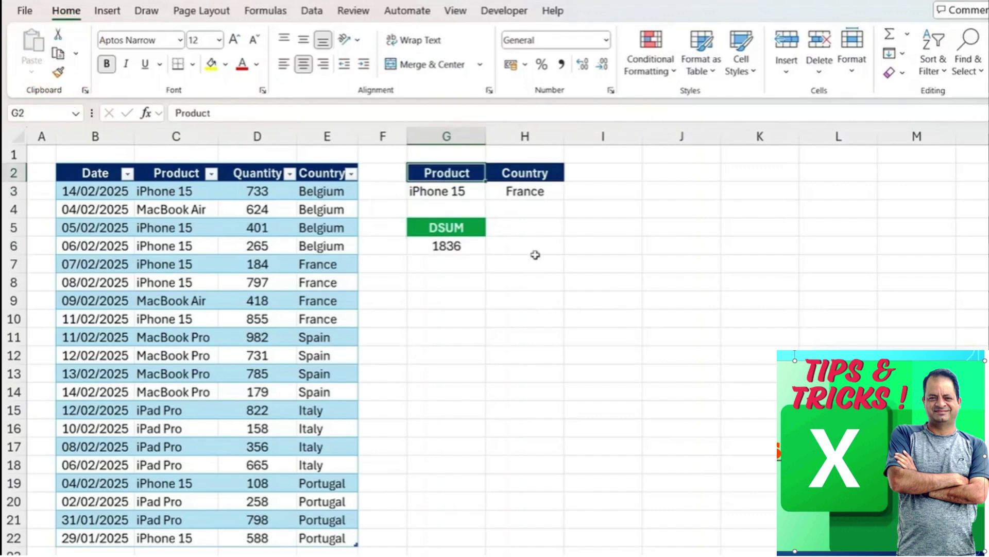
key("Right")
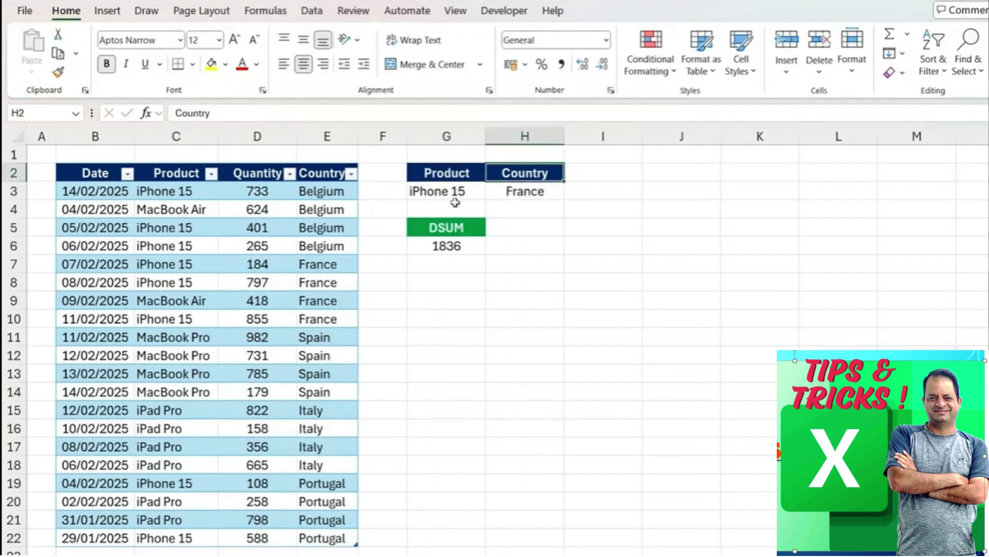
type("Europe")
key("Return")
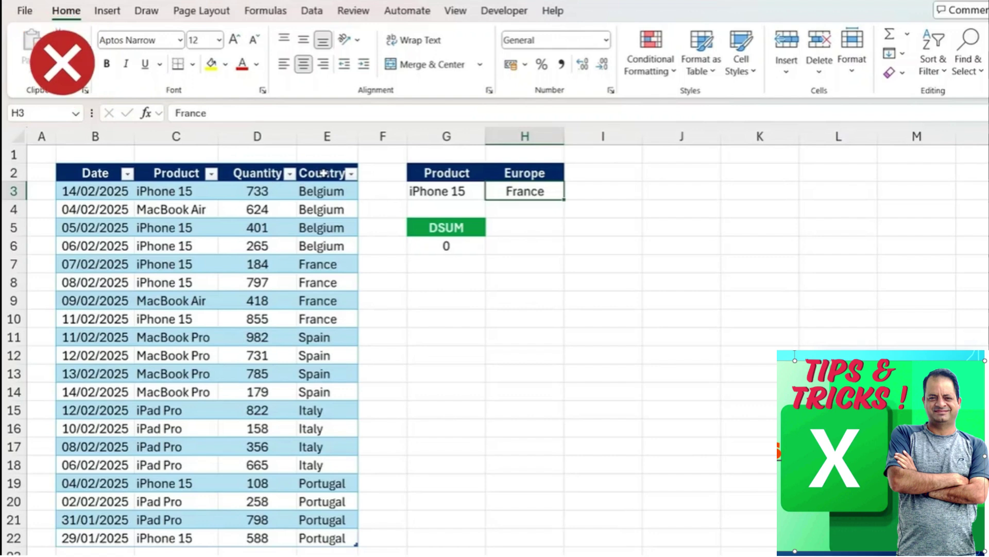
key("ctrl+z")
key("Left")
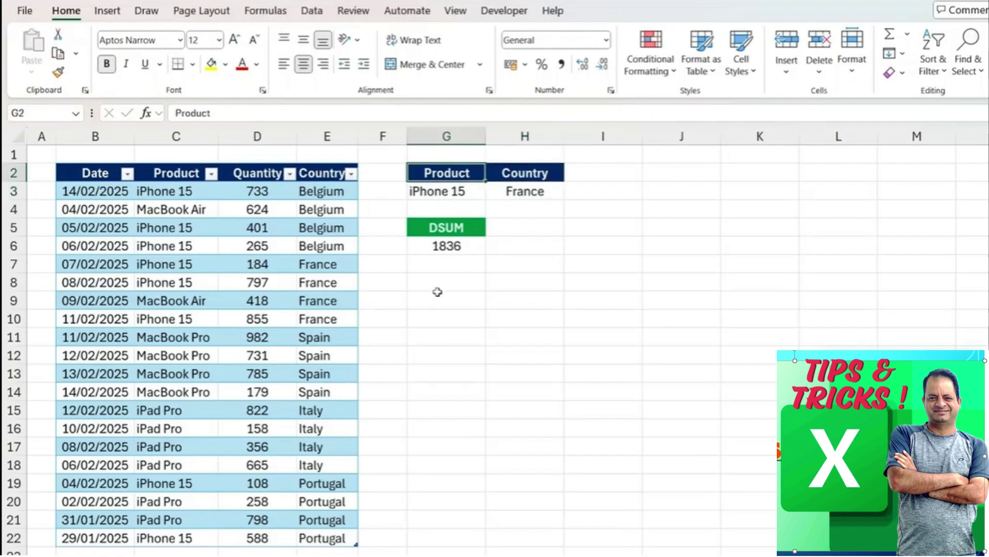
Enter Product and Country labels in G8:G9 with iPhone 15 and France beside them in H8:H9
left_click(437, 292)
type("Product")
key("Return")
type("Country")
key("Tab")
key("Up")
type("i")
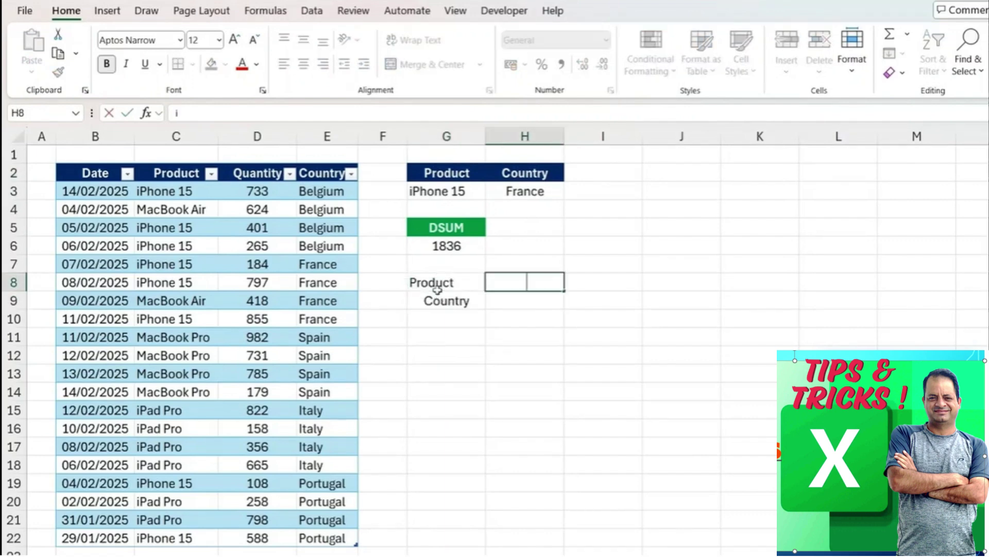
type("Phone 15")
key("Return")
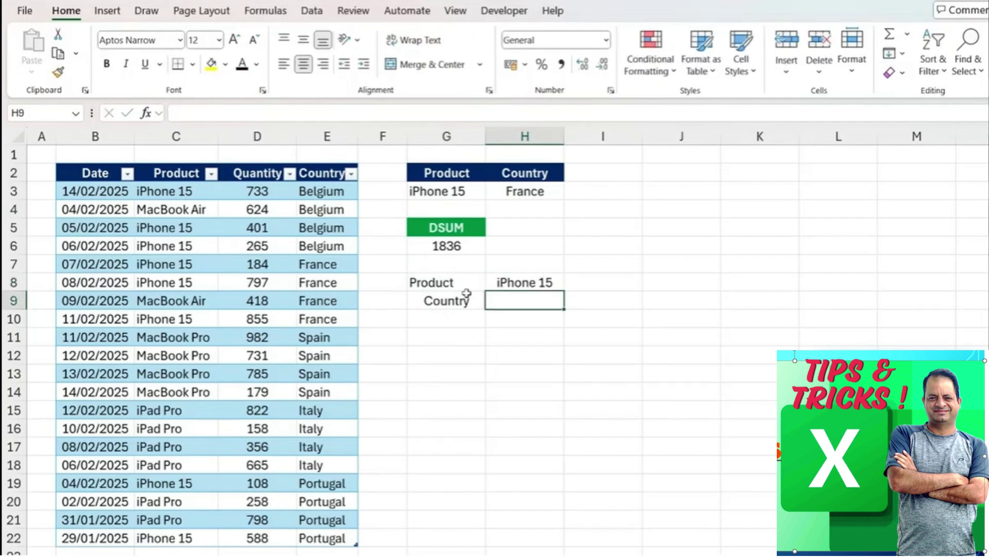
type("France")
key("Return")
key("Return")
Rebuild the G6 DSUM over the table's Quantity with G8:H9 as criteria, returning 0
left_click(432, 244)
key("Delete")
type("=dsum")
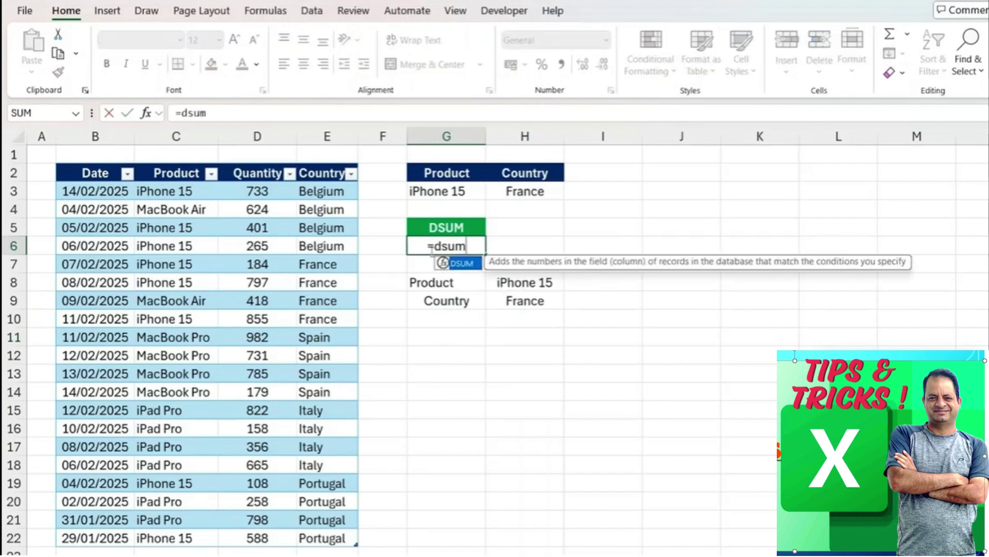
key("Tab")
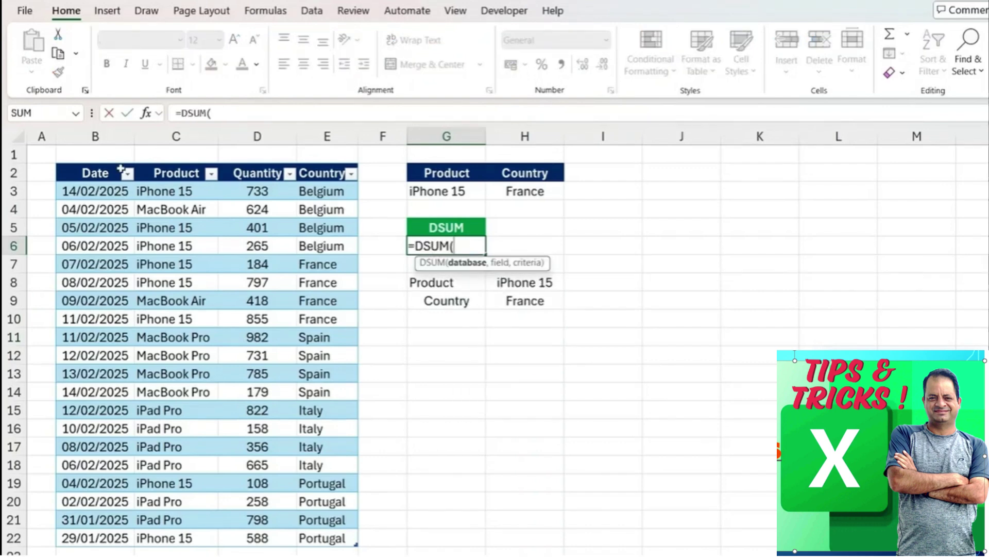
left_click_drag(114, 169, 316, 537)
type(",")
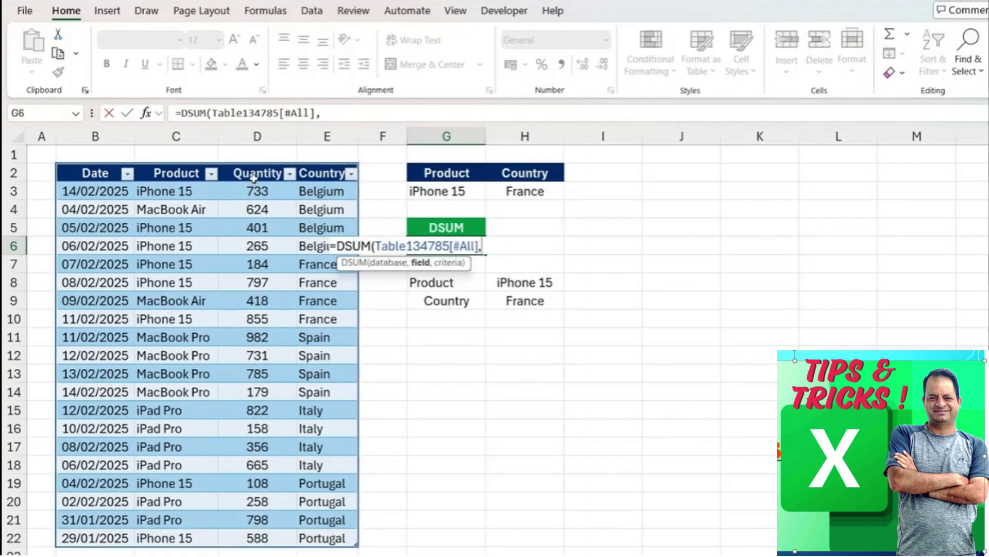
left_click(254, 175)
type(",")
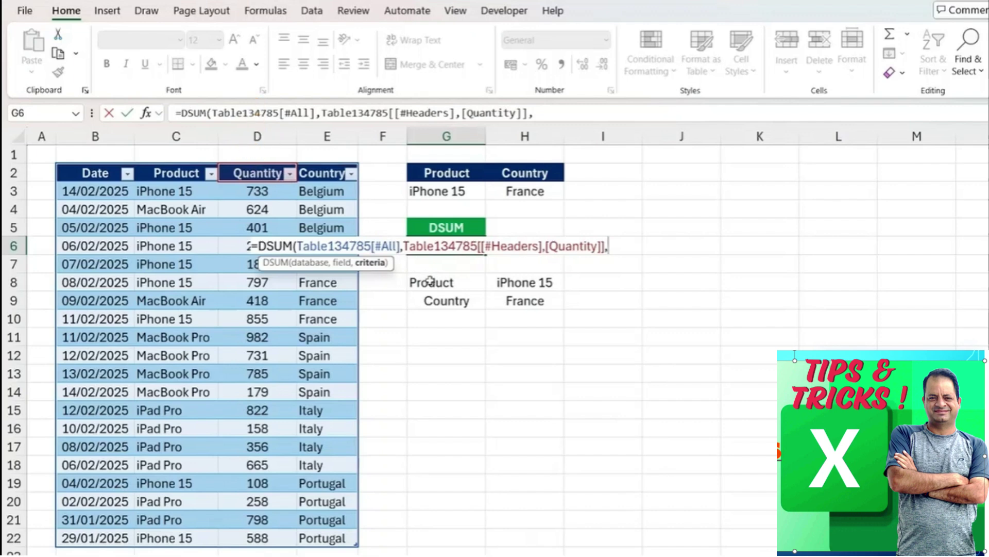
left_click_drag(429, 282, 507, 303)
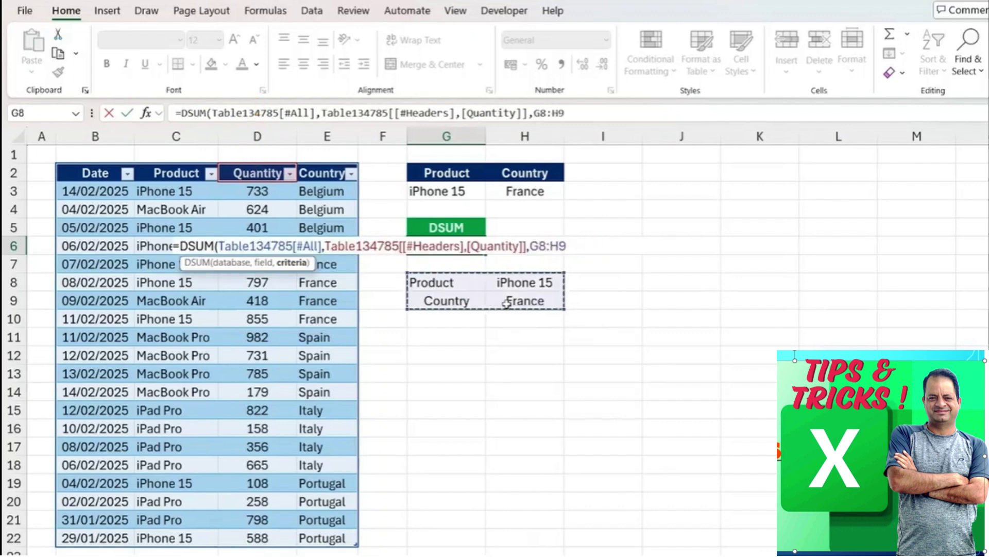
key("Return")
key("Up")
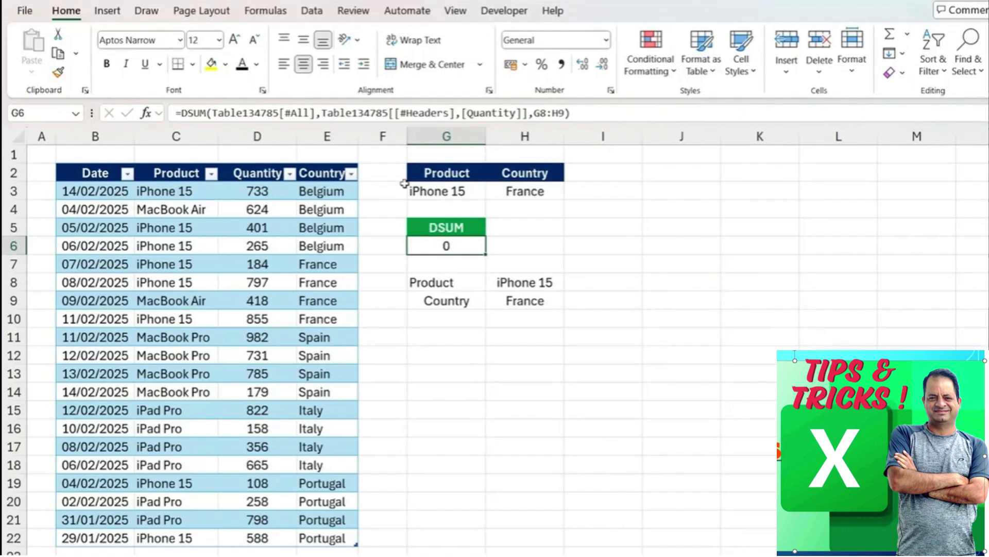
Repoint the G6 DSUM criteria to the top block G2:H3
left_click(503, 114)
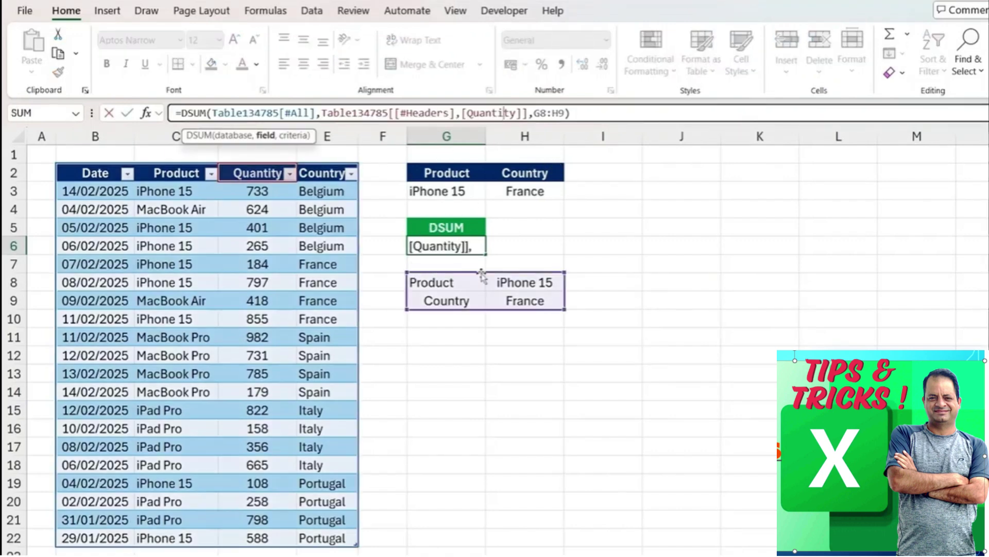
left_click_drag(412, 283, 537, 208)
key("Return")
Extend the DSUM criteria to G2:H4 so it totals 10707, then select the blank G3:H3
left_click(411, 242)
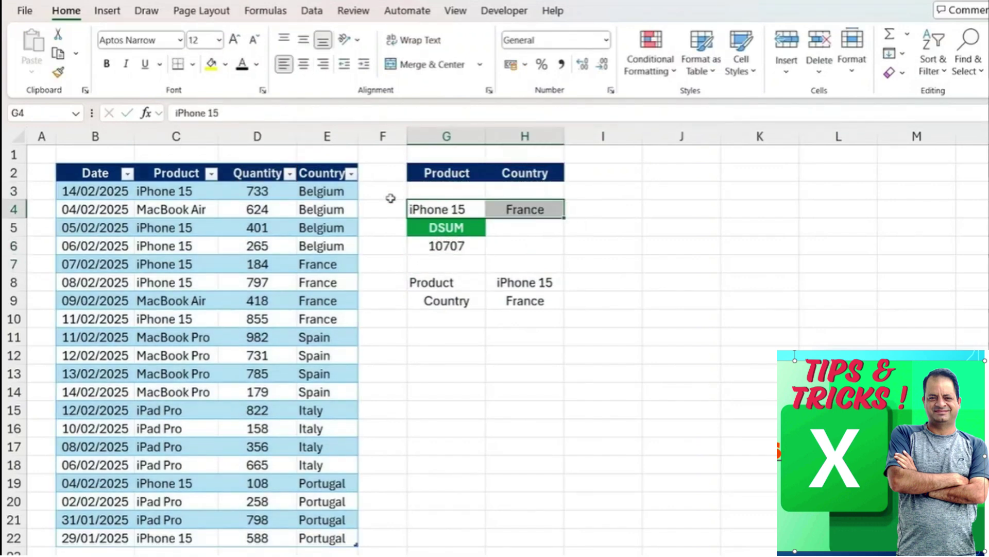
double_click(441, 242)
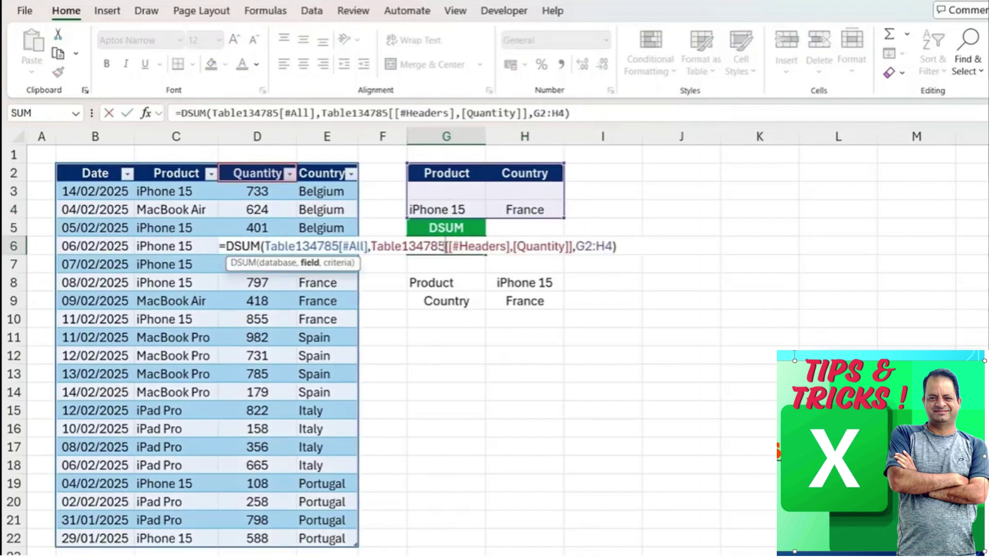
mouse_move(564, 200)
left_mouse_down()
mouse_move(562, 220)
mouse_move(563, 178)
mouse_move(561, 218)
left_mouse_up()
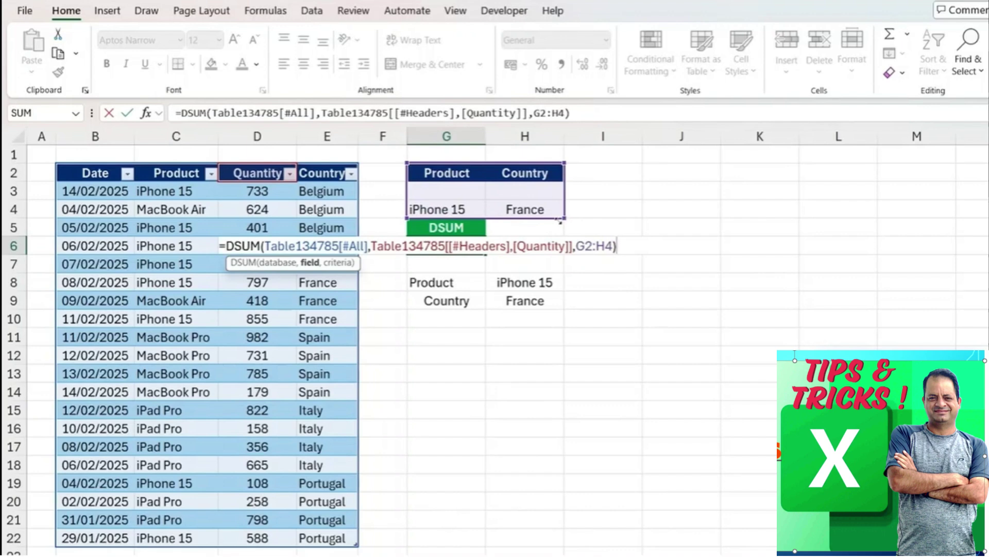
key("Return")
key("Up")
left_click(433, 194)
left_click_drag(432, 194, 514, 191)
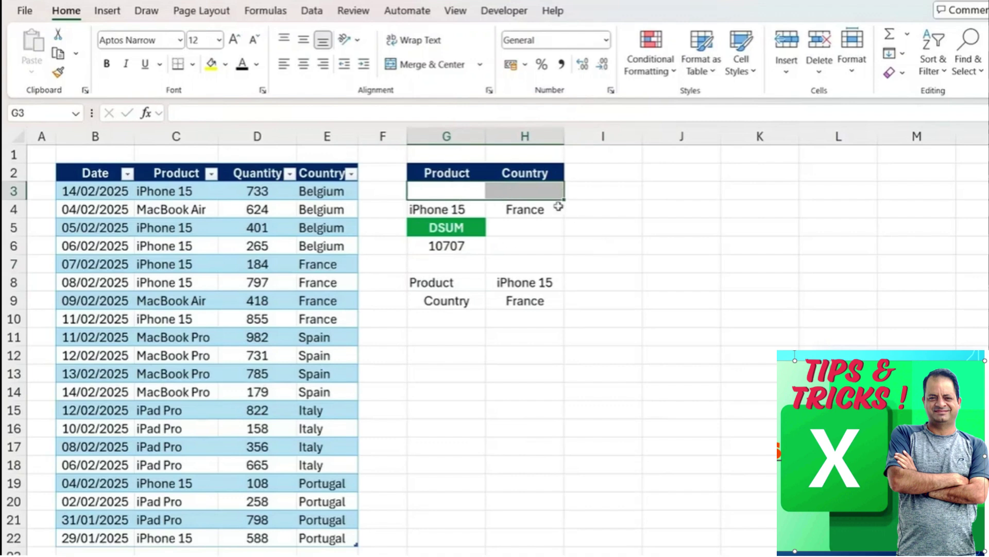